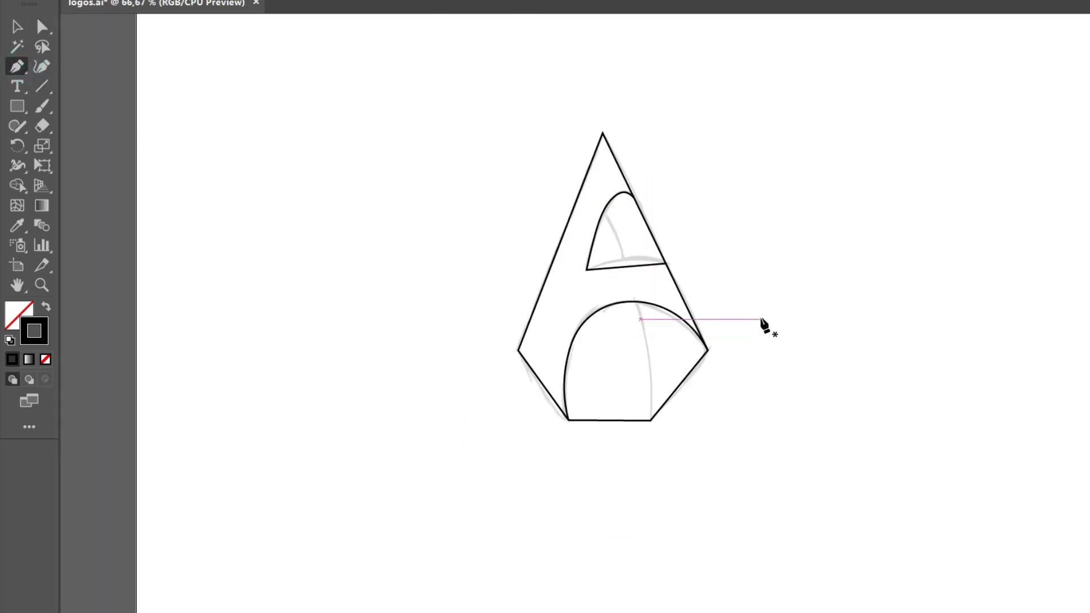
- Draw a path from the base's right corner up to the small arch's left edge and bend it along the sketched curve
{"action": "scroll", "coordinate": [762, 320], "scroll_direction": "up", "scroll_amount": 1}
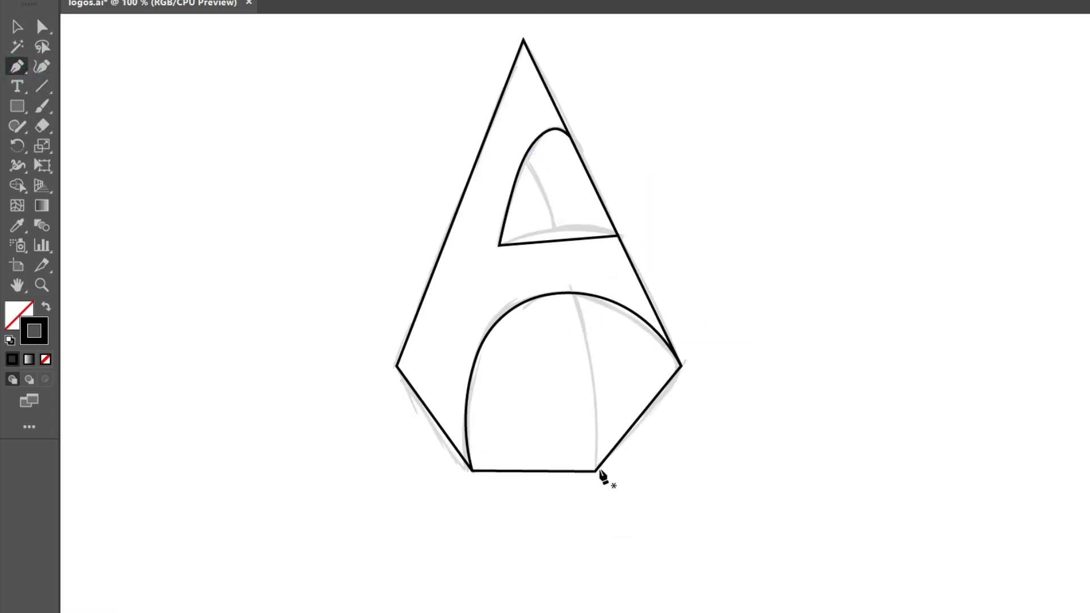
{"action": "left_click", "coordinate": [596, 471]}
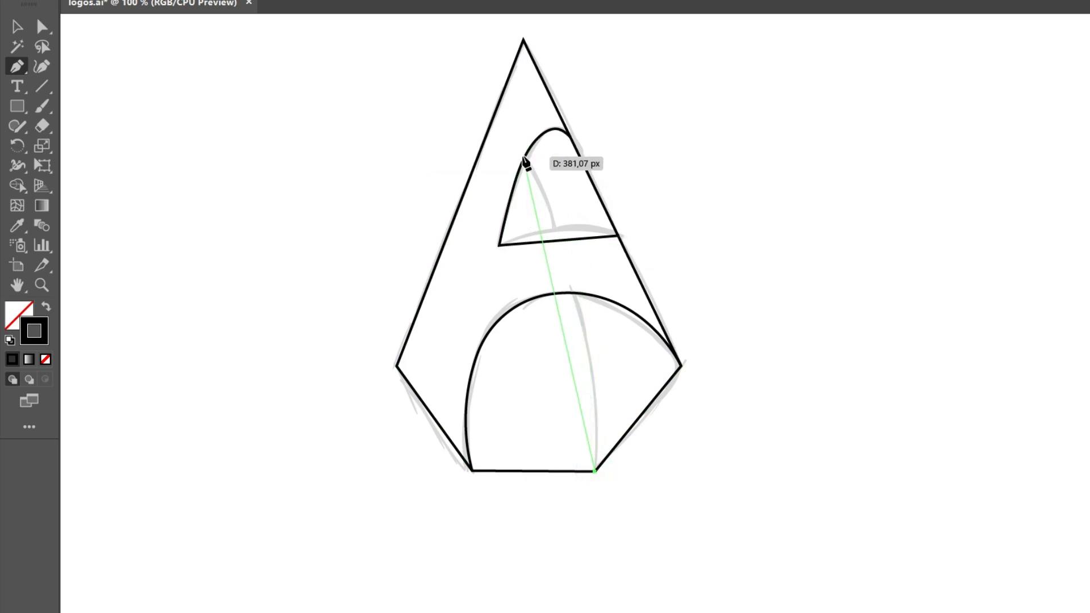
{"action": "left_click", "coordinate": [523, 158]}
{"action": "left_click", "coordinate": [42, 26]}
{"action": "left_click", "coordinate": [40, 67]}
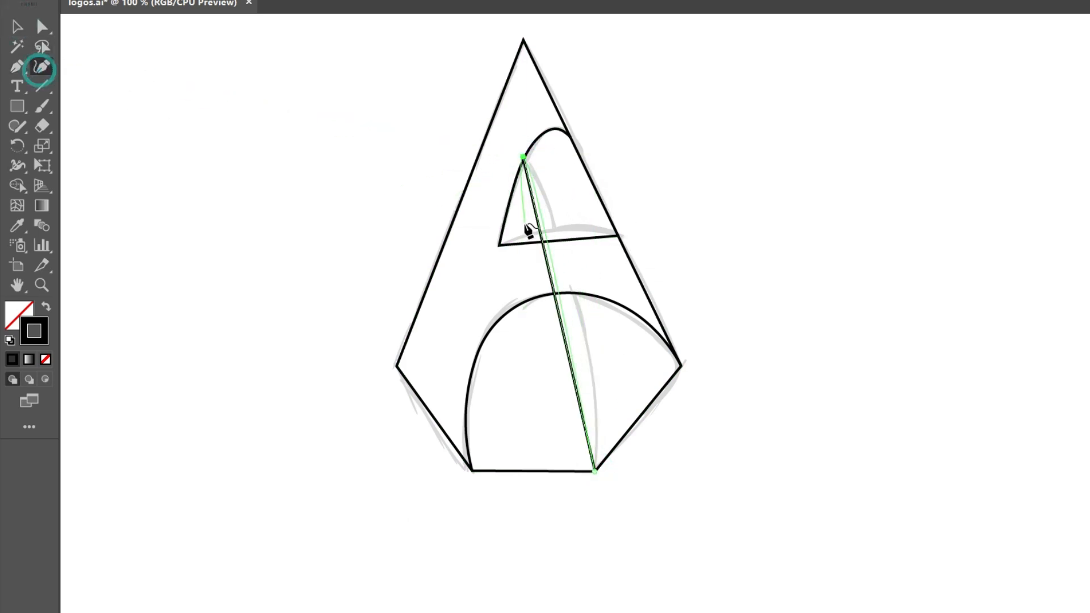
{"action": "left_click_drag", "start_coordinate": [555, 297], "coordinate": [577, 292]}
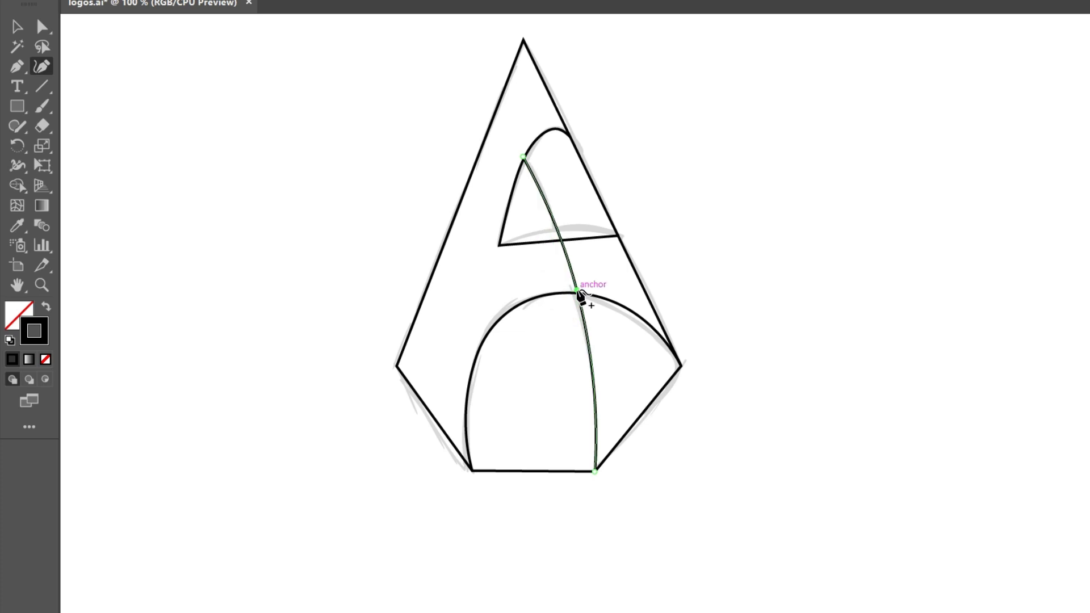
{"action": "left_click", "coordinate": [17, 27]}
{"action": "left_click", "coordinate": [253, 134]}
- Curve the straight bottom edge of the small upper arch shape upward to match the sketch
{"action": "left_click", "coordinate": [547, 242]}
{"action": "key", "text": "shift+grave"}
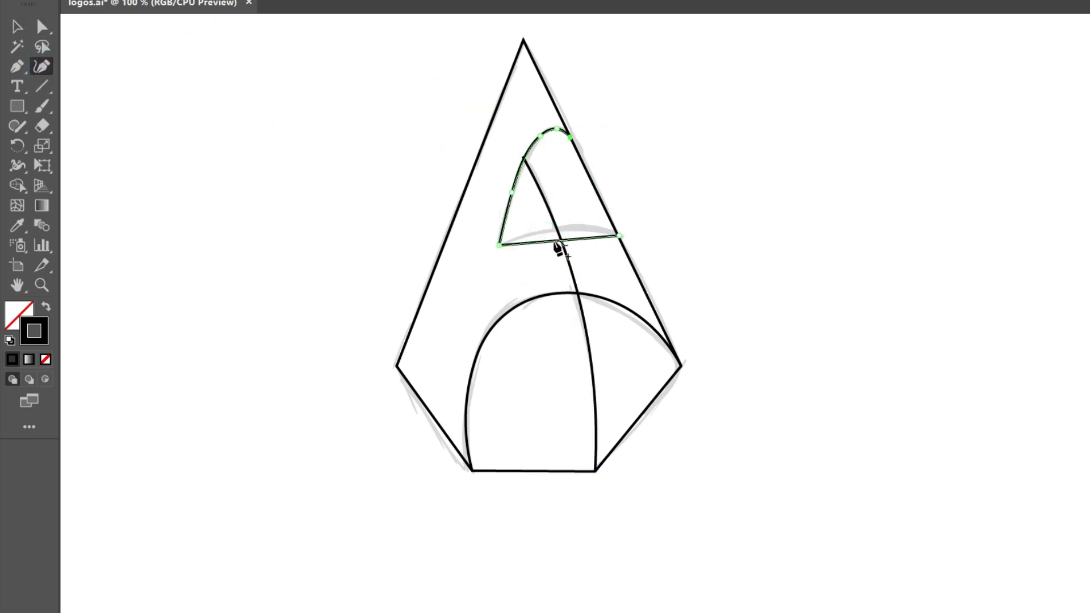
{"action": "left_click_drag", "start_coordinate": [557, 244], "coordinate": [560, 235]}
{"action": "key", "text": "v"}
{"action": "left_click", "coordinate": [387, 163]}
- Round the right-hand side corner of the letter's outer outline slightly
{"action": "left_click", "coordinate": [626, 253]}
{"action": "left_click", "coordinate": [45, 26]}
{"action": "mouse_move", "coordinate": [668, 365]}
{"action": "left_mouse_down"}
{"action": "mouse_move", "coordinate": [658, 367]}
{"action": "mouse_move", "coordinate": [676, 378]}
{"action": "left_mouse_up"}
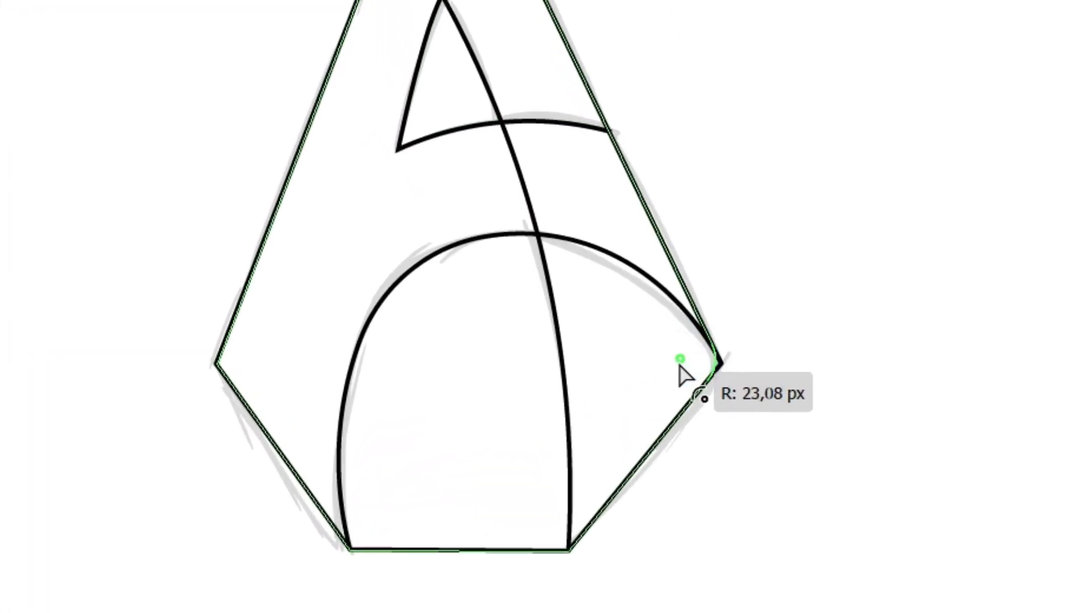
{"action": "left_click", "coordinate": [815, 302]}
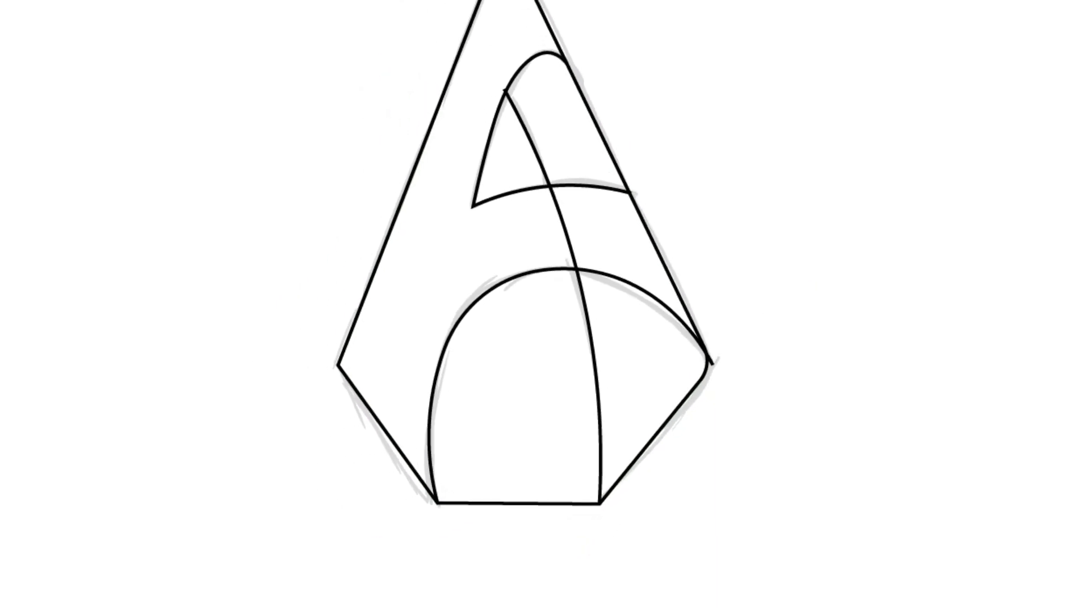
- Nudge the long inner curve's upper end and the right end of the small arch's base onto the adjoining outlines
{"action": "left_click", "coordinate": [51, 14]}
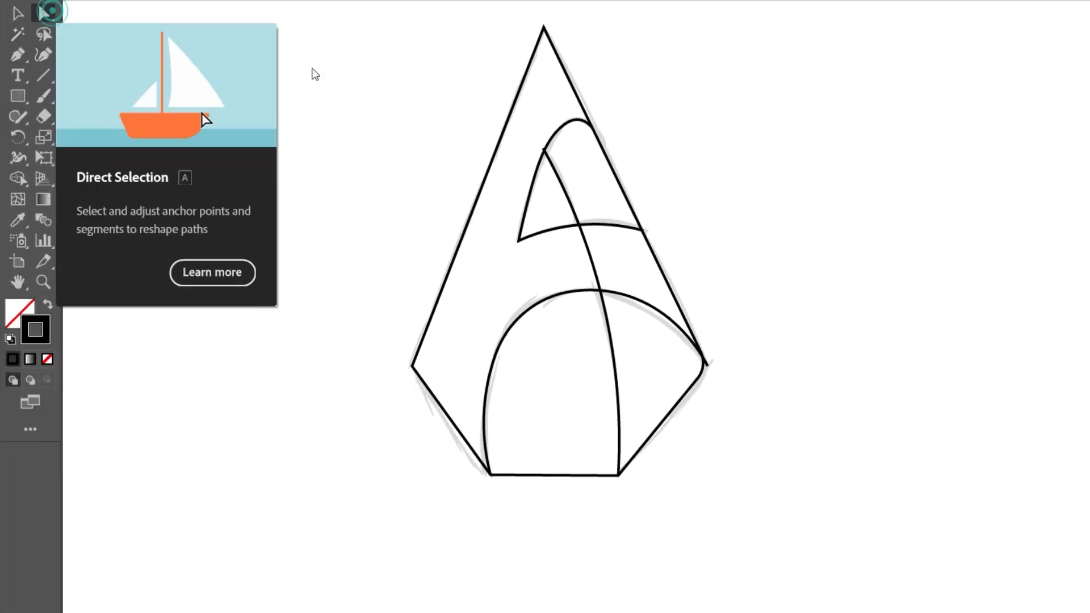
{"action": "scroll", "coordinate": [554, 145], "scroll_direction": "up", "scroll_amount": 2}
{"action": "scroll", "coordinate": [555, 152], "scroll_direction": "up", "scroll_amount": 2}
{"action": "left_click_drag", "start_coordinate": [507, 156], "coordinate": [509, 162]}
{"action": "scroll", "coordinate": [591, 165], "scroll_direction": "down", "scroll_amount": 2}
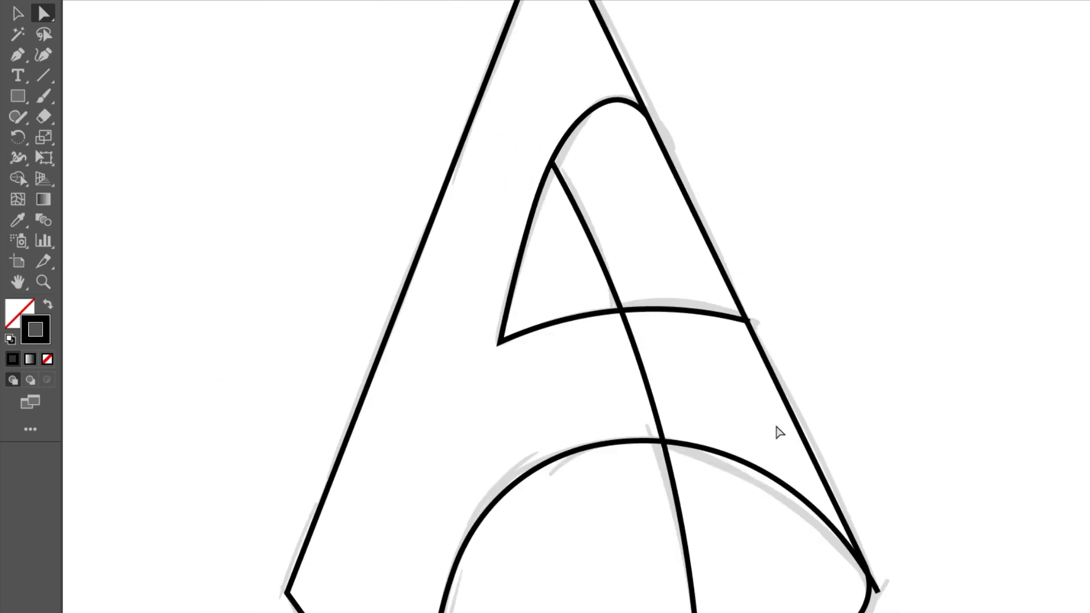
{"action": "scroll", "coordinate": [776, 323], "scroll_direction": "up", "scroll_amount": 3}
{"action": "left_click", "coordinate": [637, 321]}
{"action": "left_click_drag", "start_coordinate": [695, 333], "coordinate": [687, 331]}
{"action": "left_click", "coordinate": [685, 200]}
{"action": "scroll", "coordinate": [686, 201], "scroll_direction": "down", "scroll_amount": 3}
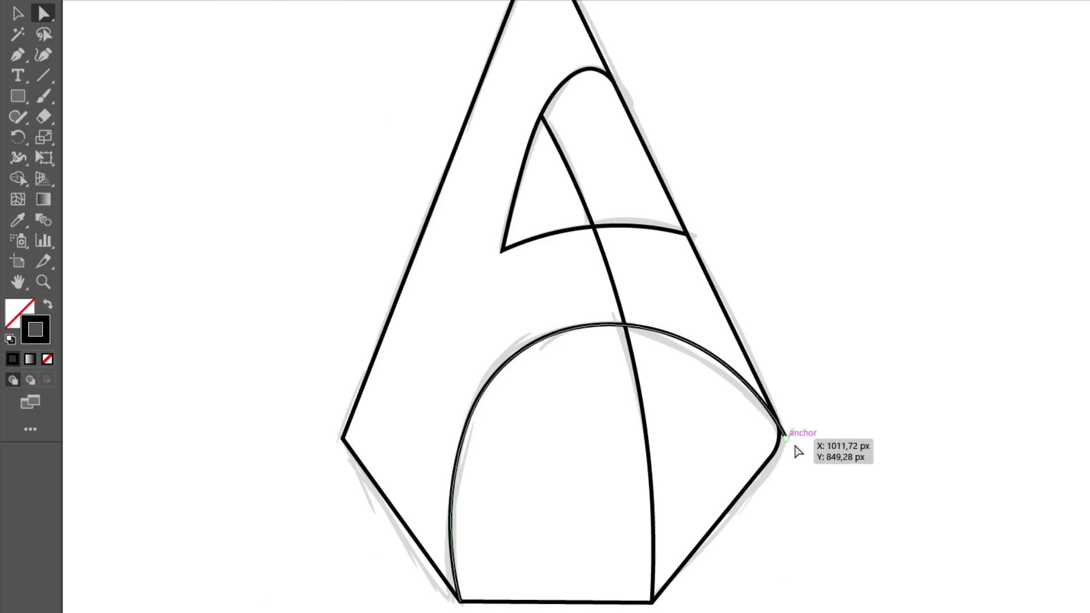
- Trim the large arch's end that overhangs the rounded right corner, using Shape Builder on the two overlapping paths
{"action": "scroll", "coordinate": [784, 437], "scroll_direction": "up", "scroll_amount": 4}
{"action": "key", "text": "v"}
{"action": "left_click_drag", "start_coordinate": [857, 509], "coordinate": [539, 261]}
{"action": "left_click", "coordinate": [17, 178]}
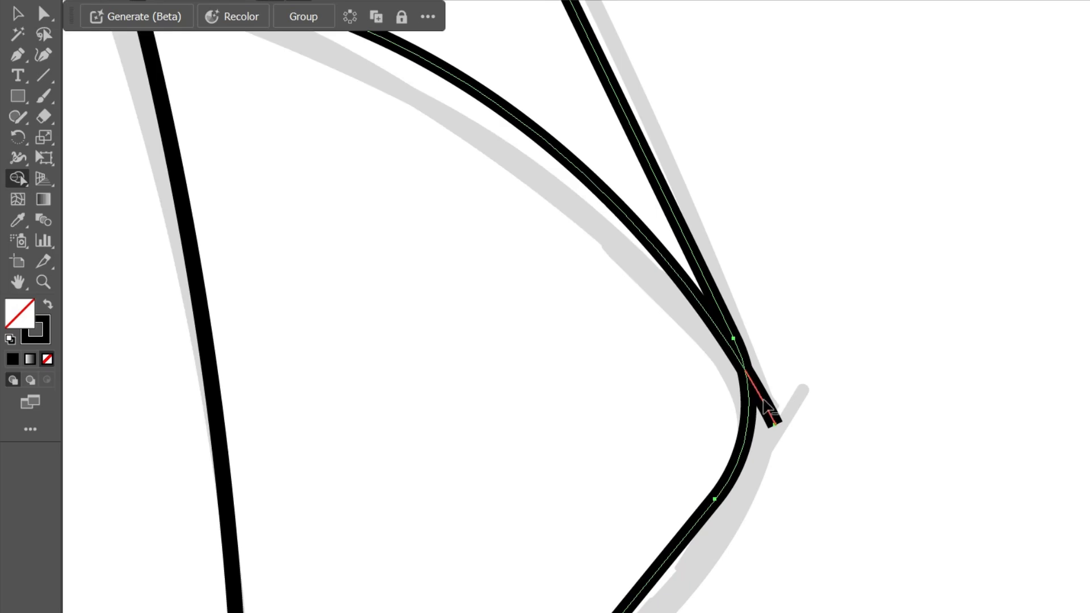
{"action": "left_click", "coordinate": [764, 405], "text": "alt"}
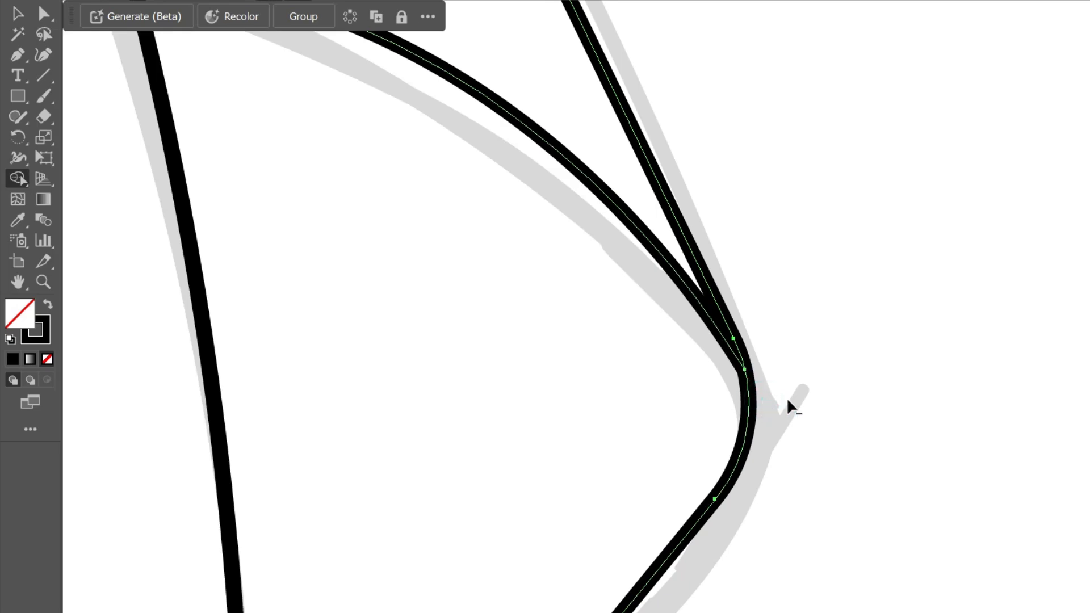
{"action": "key", "text": "v"}
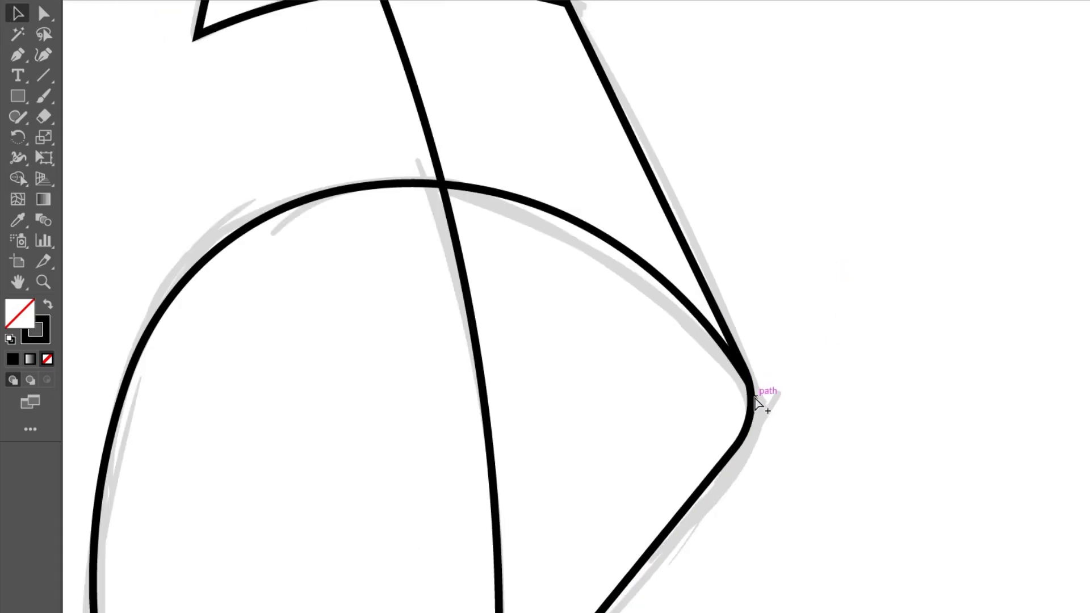
{"action": "scroll", "coordinate": [758, 403], "scroll_direction": "down", "scroll_amount": 3}
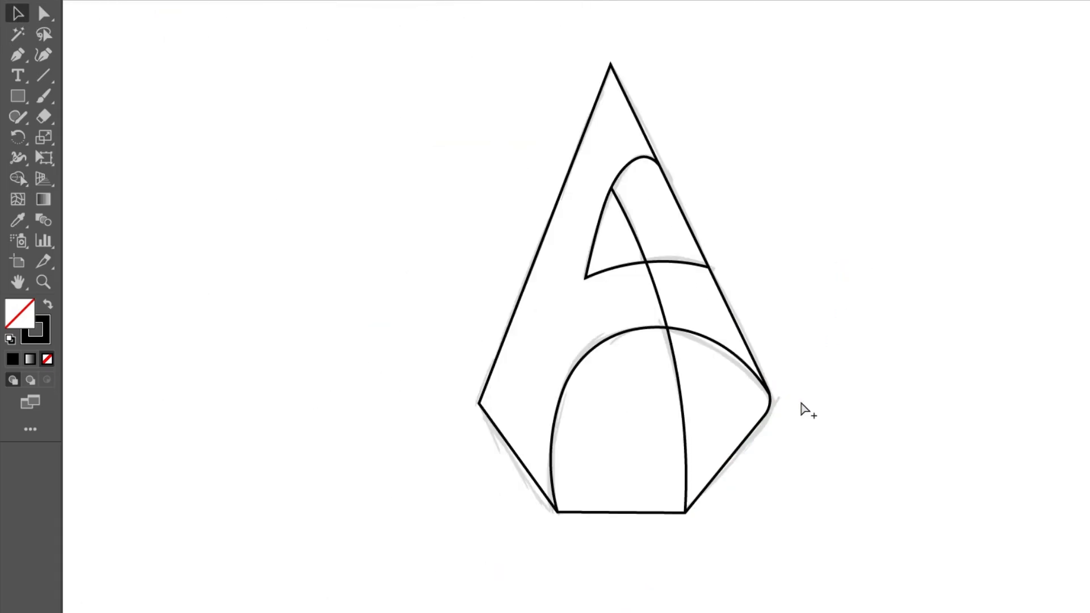
- Try to reshape the long inner curve by moving its middle point with the Curvature tool
{"action": "left_click", "coordinate": [661, 284]}
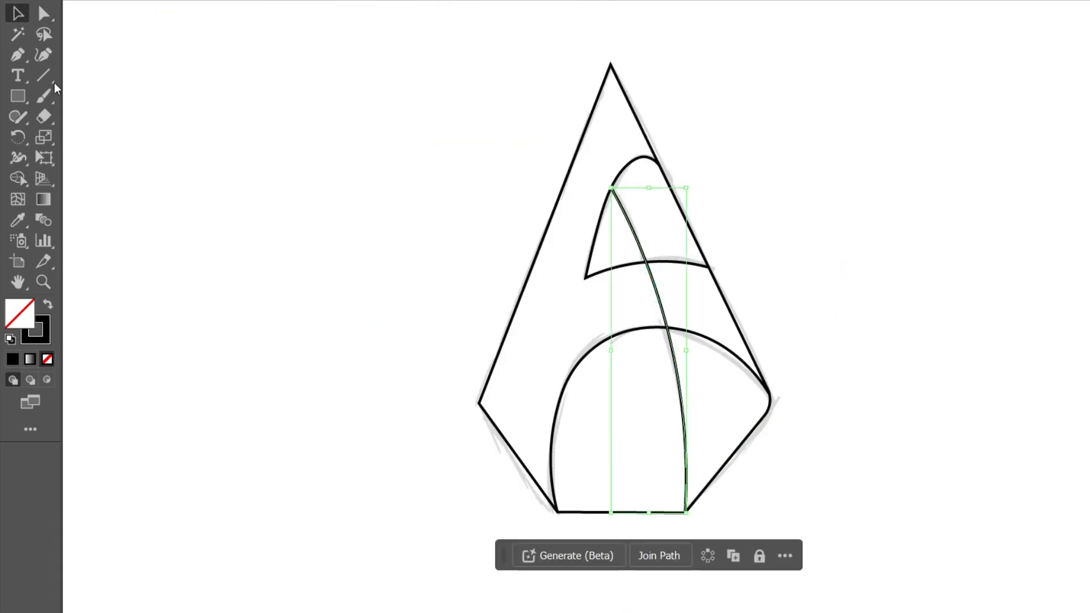
{"action": "left_click", "coordinate": [44, 54]}
{"action": "left_click_drag", "start_coordinate": [668, 328], "coordinate": [658, 283]}
{"action": "scroll", "coordinate": [688, 309], "scroll_direction": "up", "scroll_amount": 2}
{"action": "key", "text": "ctrl+z"}
- Fine-tune the long inner curve's points so that its upper end meets the small arch's left edge
{"action": "left_click", "coordinate": [574, 146]}
{"action": "key", "text": "a"}
{"action": "left_click_drag", "start_coordinate": [644, 338], "coordinate": [651, 337]}
{"action": "scroll", "coordinate": [653, 333], "scroll_direction": "down", "scroll_amount": 2}
{"action": "scroll", "coordinate": [608, 193], "scroll_direction": "up", "scroll_amount": 4}
{"action": "left_click_drag", "start_coordinate": [559, 231], "coordinate": [543, 232]}
{"action": "left_click", "coordinate": [656, 257]}
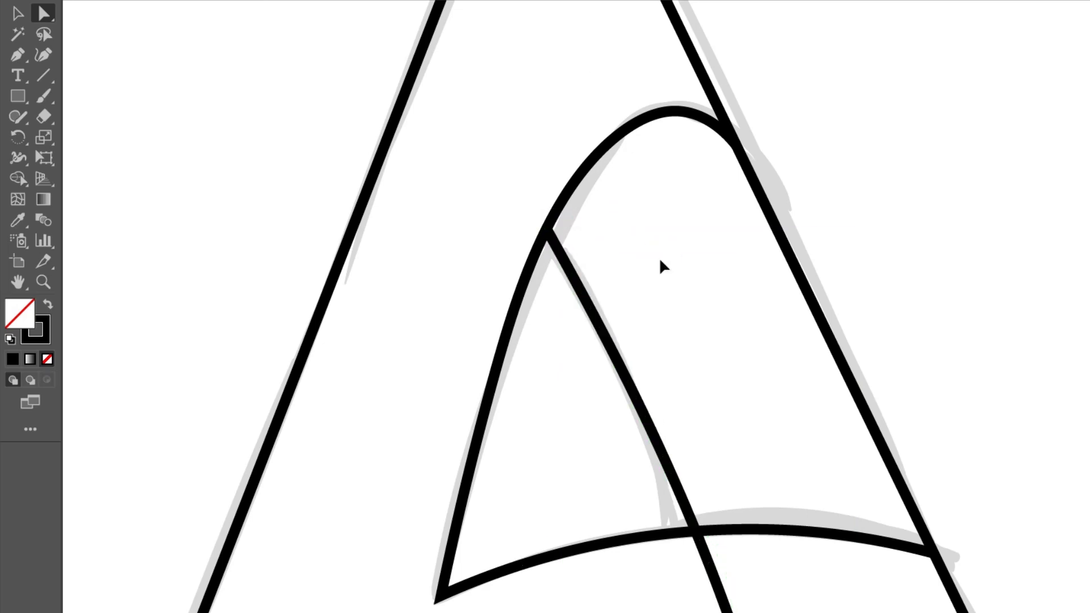
{"action": "scroll", "coordinate": [659, 258], "scroll_direction": "down", "scroll_amount": 5}
{"action": "scroll", "coordinate": [677, 492], "scroll_direction": "up", "scroll_amount": 1}
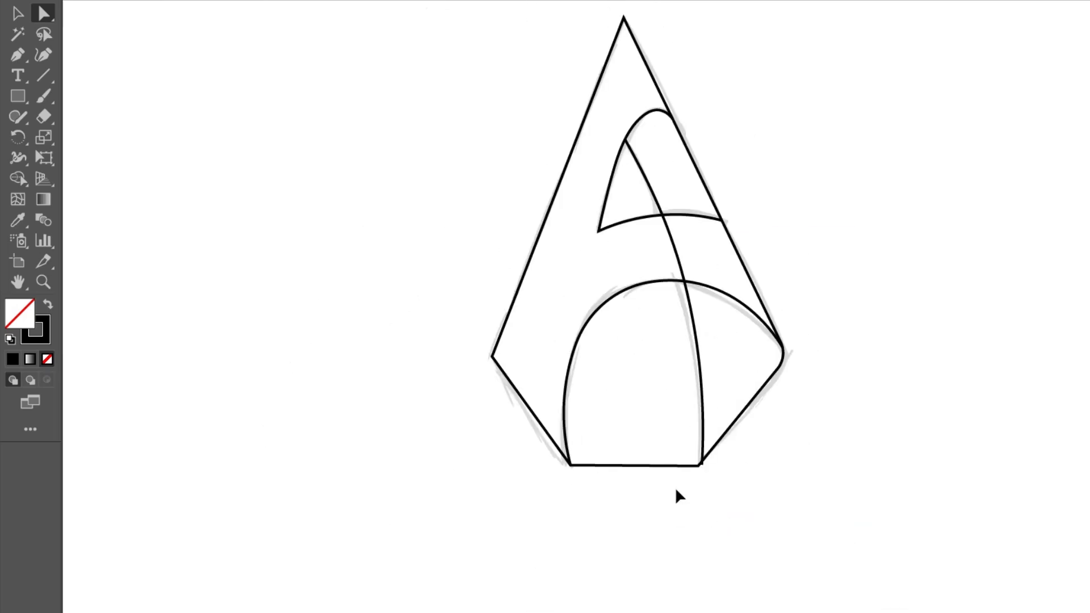
{"action": "scroll", "coordinate": [863, 237], "scroll_direction": "up", "scroll_amount": 2}
- Remove the inner curve's segment between the two arches and the straight base line with Shape Builder
{"action": "left_click", "coordinate": [17, 12]}
{"action": "mouse_move", "coordinate": [349, 53]}
{"action": "left_mouse_down"}
{"action": "mouse_move", "coordinate": [841, 531]}
{"action": "mouse_move", "coordinate": [855, 559]}
{"action": "left_mouse_up"}
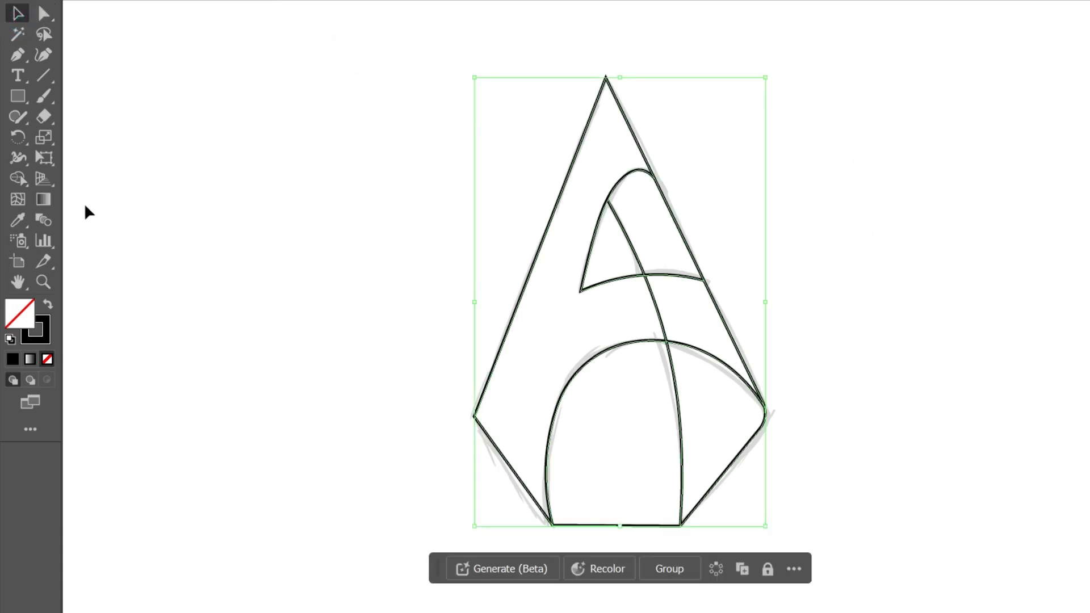
{"action": "left_click", "coordinate": [18, 178]}
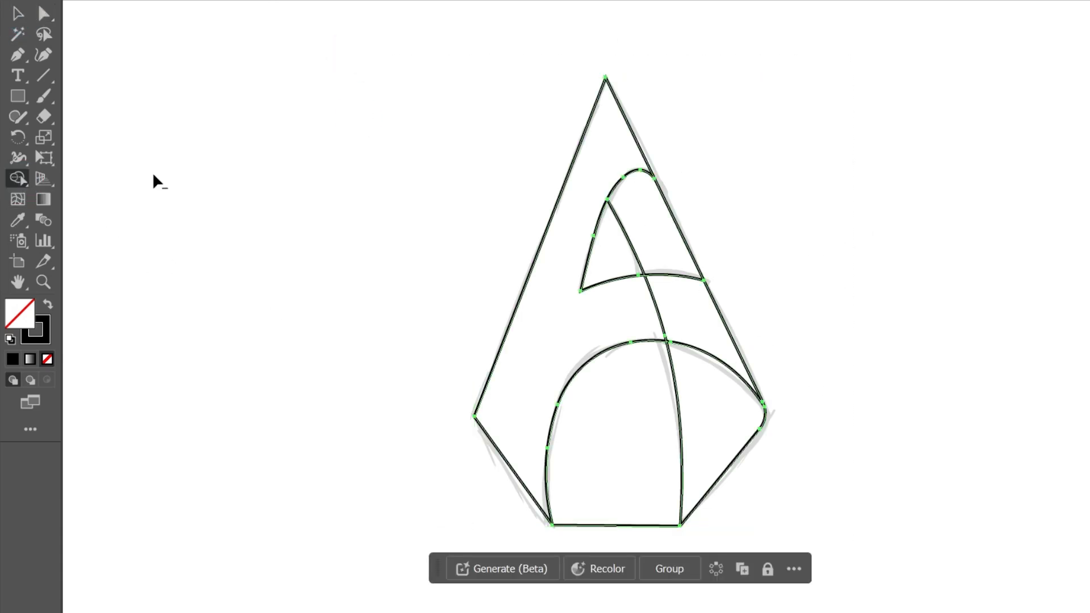
{"action": "left_click", "coordinate": [652, 302], "text": "alt"}
{"action": "left_click", "coordinate": [635, 525], "text": "alt"}
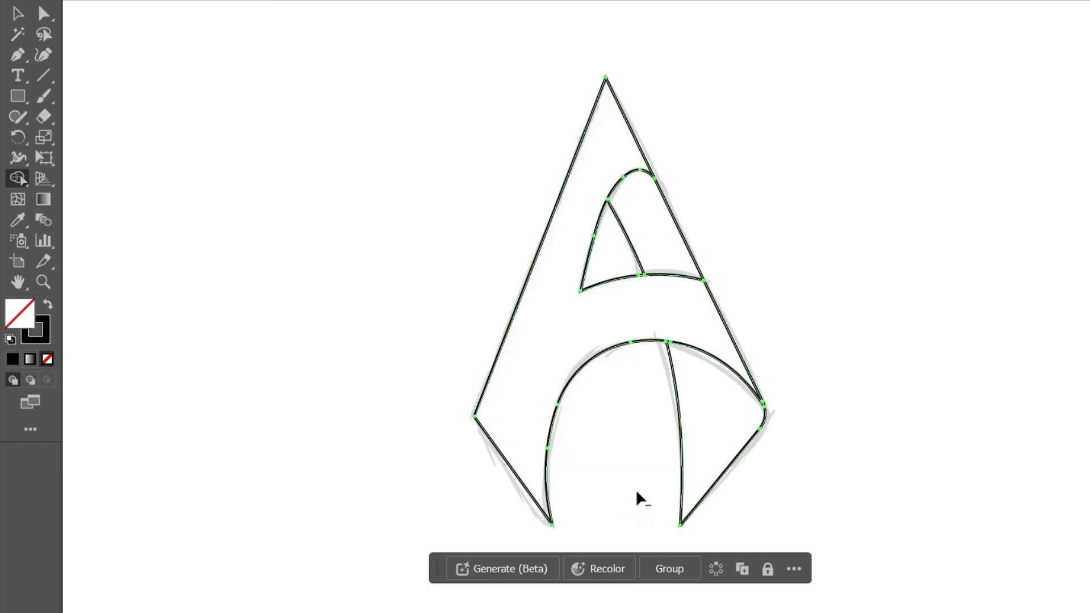
{"action": "left_click", "coordinate": [18, 13]}
{"action": "left_click", "coordinate": [1070, 119]}
- Convert all of the letter's paths into a Live Paint group and fill it with black
{"action": "left_click_drag", "start_coordinate": [280, 41], "coordinate": [885, 569]}
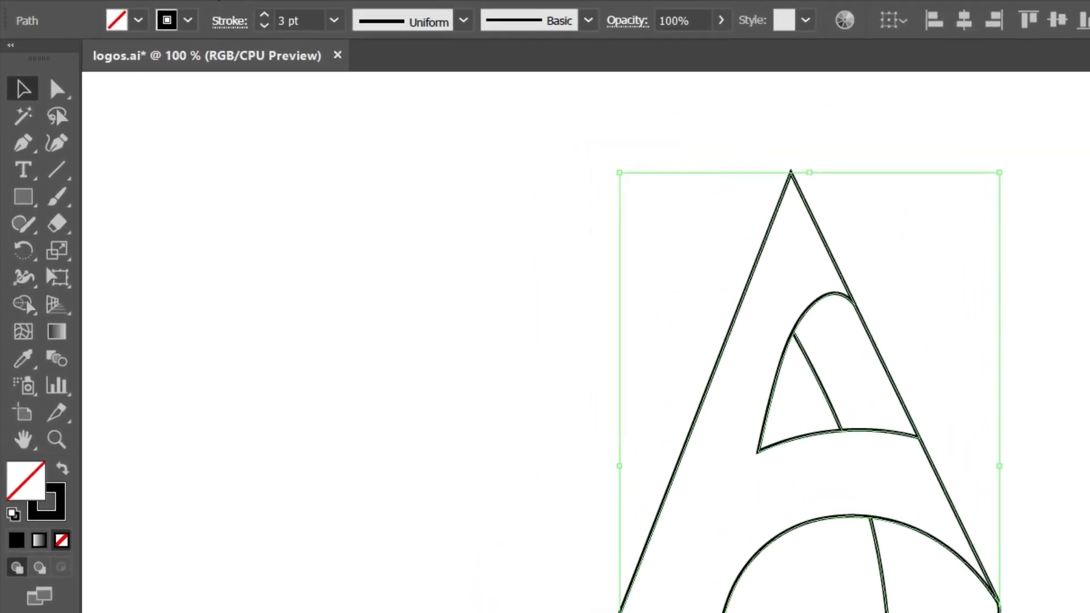
{"action": "left_click", "coordinate": [216, 5]}
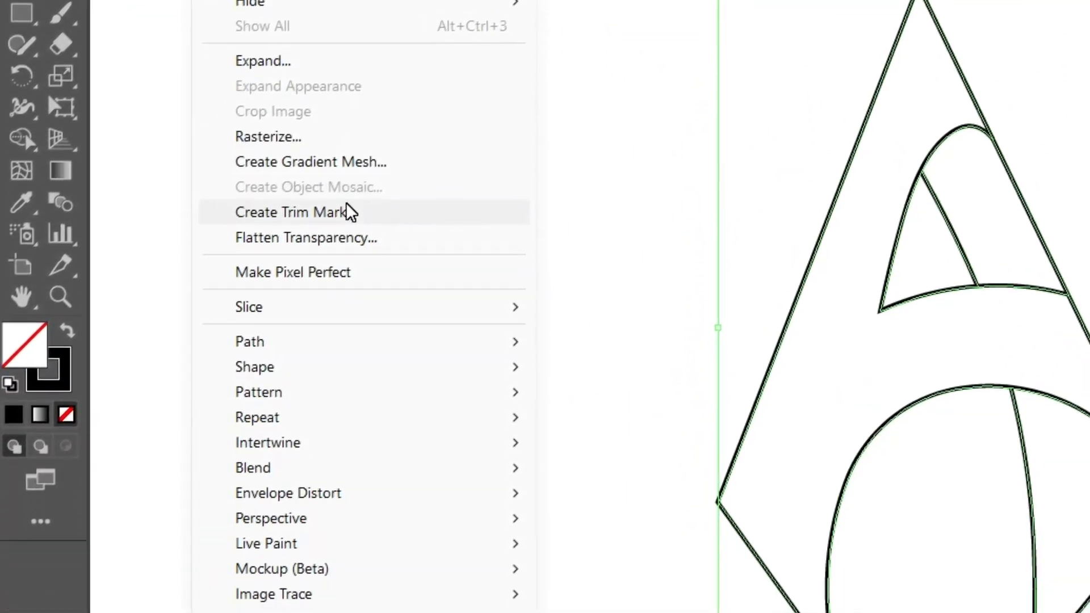
{"action": "mouse_move", "coordinate": [360, 550]}
{"action": "left_click", "coordinate": [569, 309]}
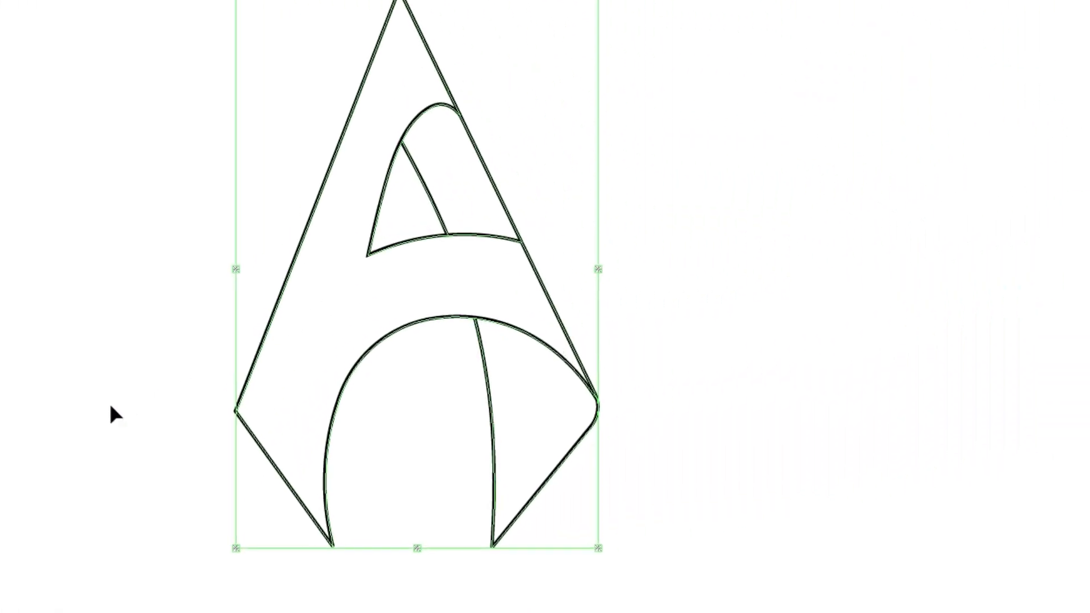
{"action": "left_click", "coordinate": [1071, 31]}
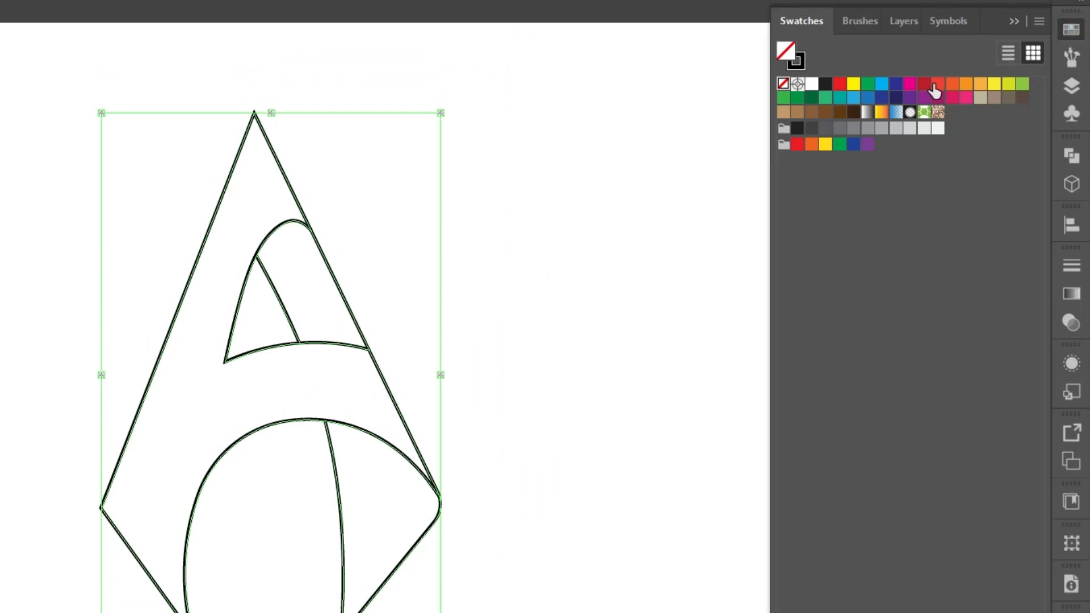
{"action": "left_click", "coordinate": [798, 129]}
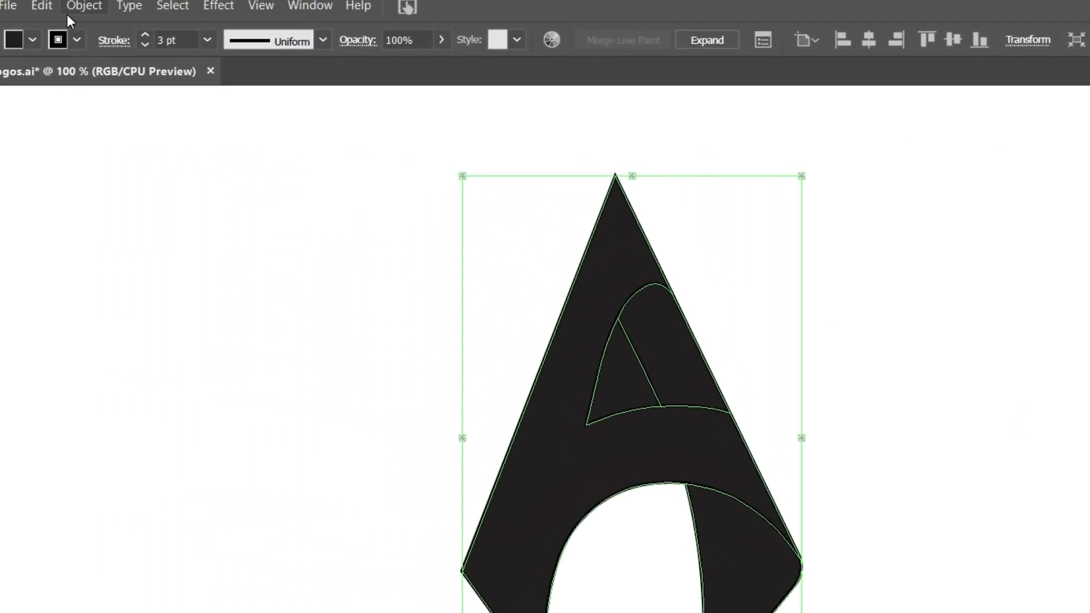
- Expand the Live Paint group and ungroup it to separate the fills from the outline strokes
{"action": "left_click", "coordinate": [136, 4]}
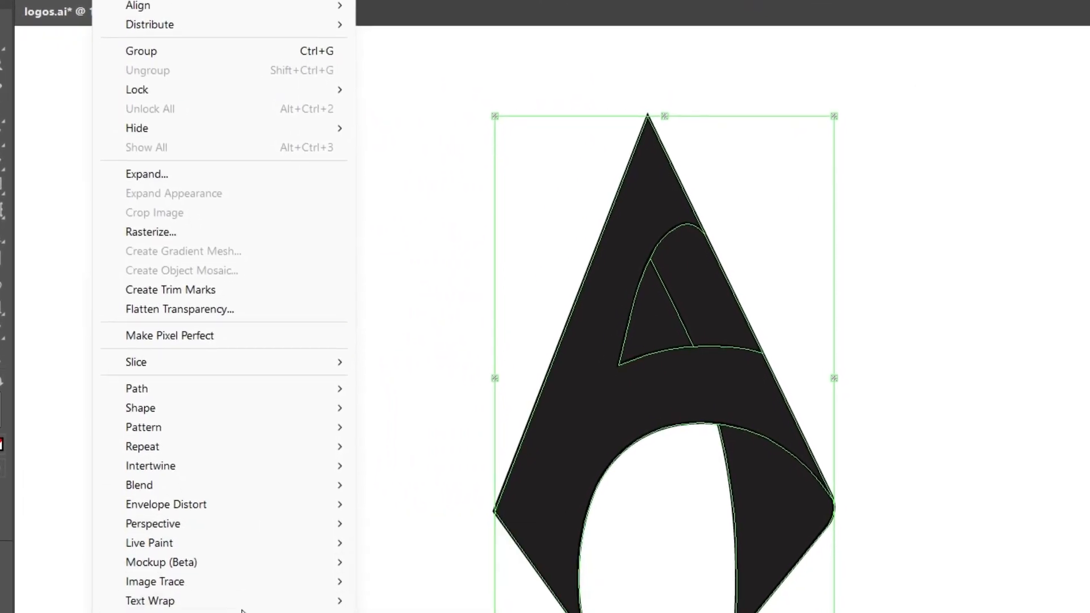
{"action": "mouse_move", "coordinate": [238, 494]}
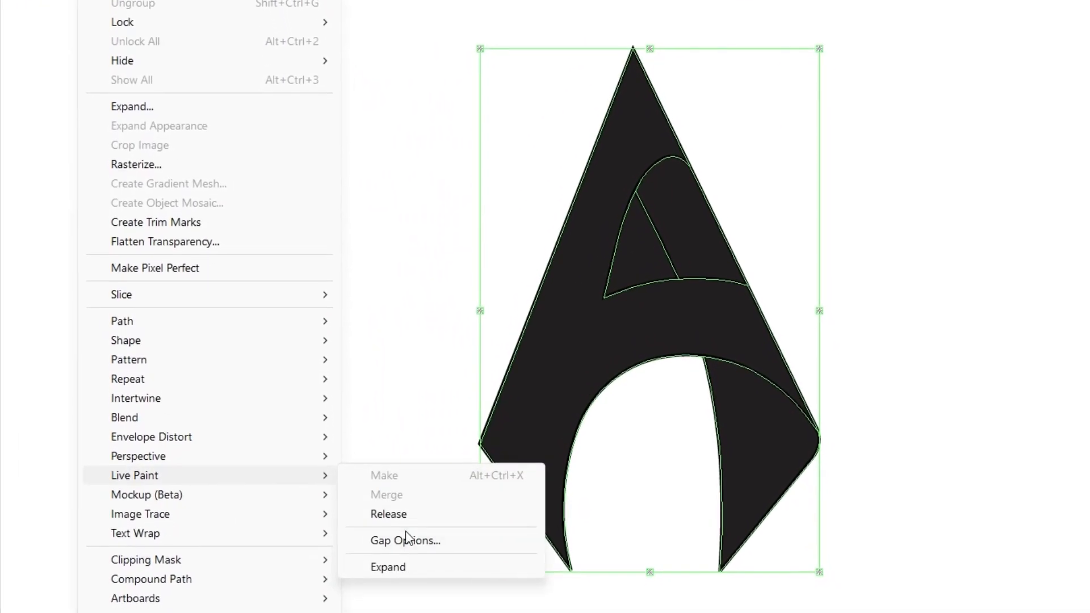
{"action": "left_click", "coordinate": [395, 562]}
{"action": "left_click", "coordinate": [721, 610]}
{"action": "left_click", "coordinate": [898, 471]}
{"action": "left_click", "coordinate": [635, 216]}
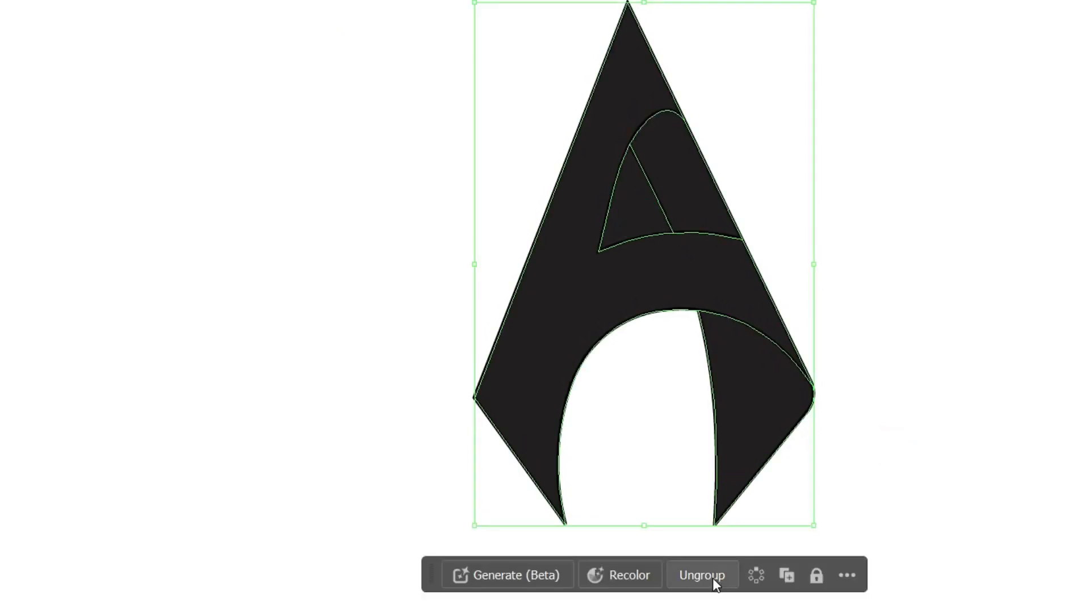
{"action": "left_click", "coordinate": [856, 401]}
- Move the outline strokes off the letter and delete them, and ungroup the remaining filled shapes
{"action": "left_click_drag", "start_coordinate": [716, 418], "coordinate": [379, 413]}
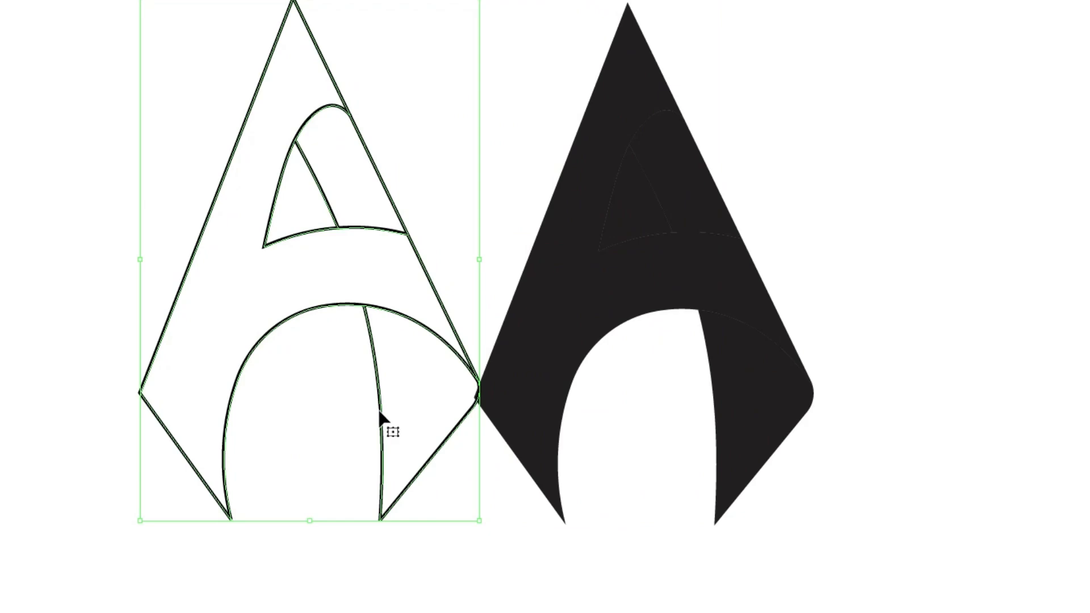
{"action": "key", "text": "Delete"}
{"action": "left_click", "coordinate": [652, 213]}
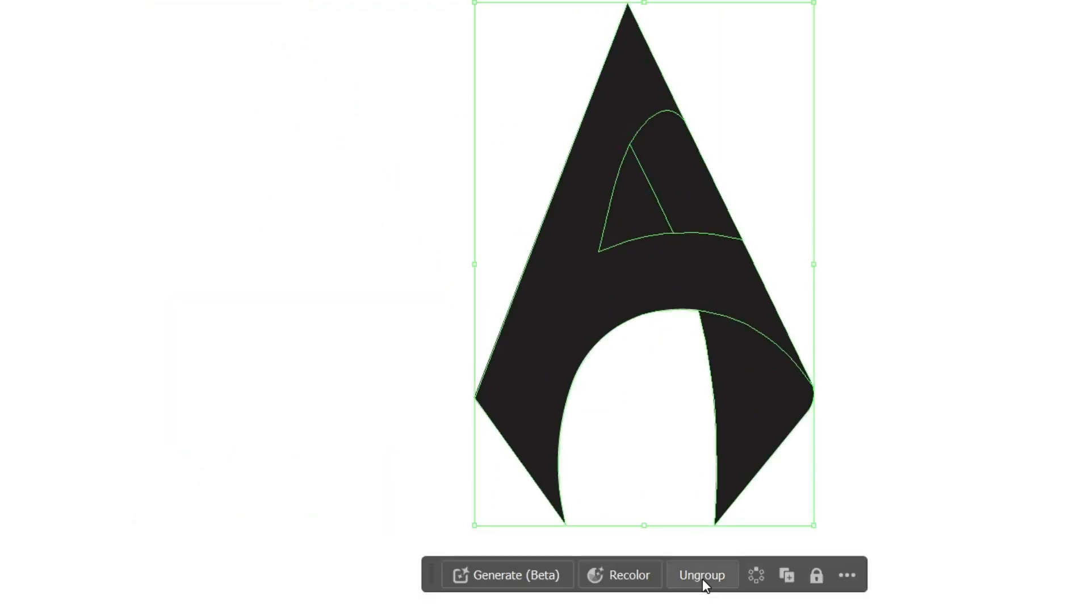
{"action": "left_click", "coordinate": [640, 214]}
{"action": "left_click", "coordinate": [883, 216]}
- Delete the small triangular fill in the upper part of the letter to open up the A's counter
{"action": "key", "text": "v"}
{"action": "left_click", "coordinate": [645, 214]}
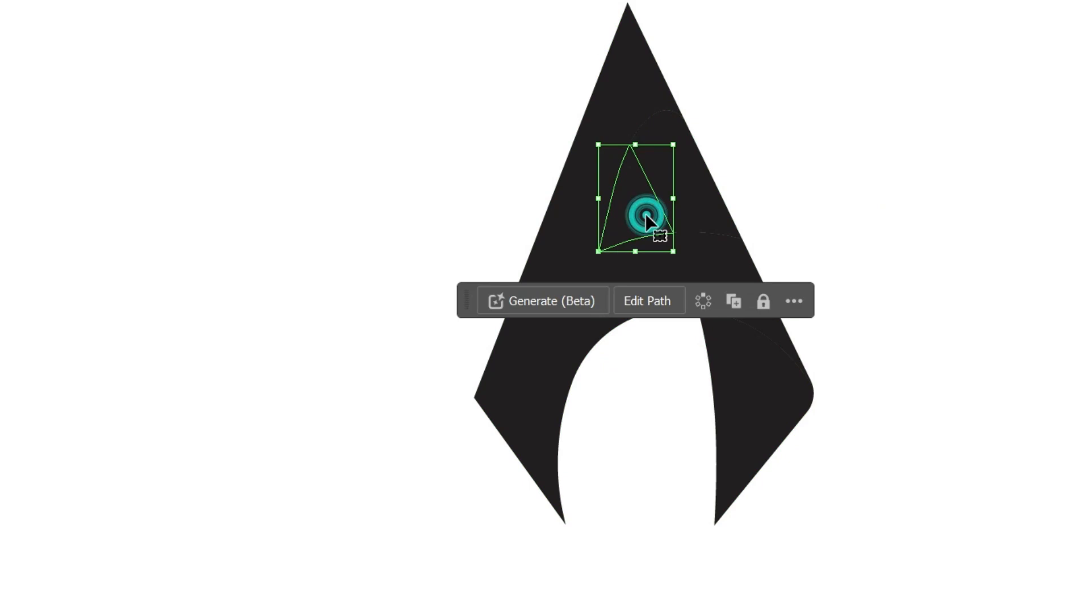
{"action": "key", "text": "Delete"}
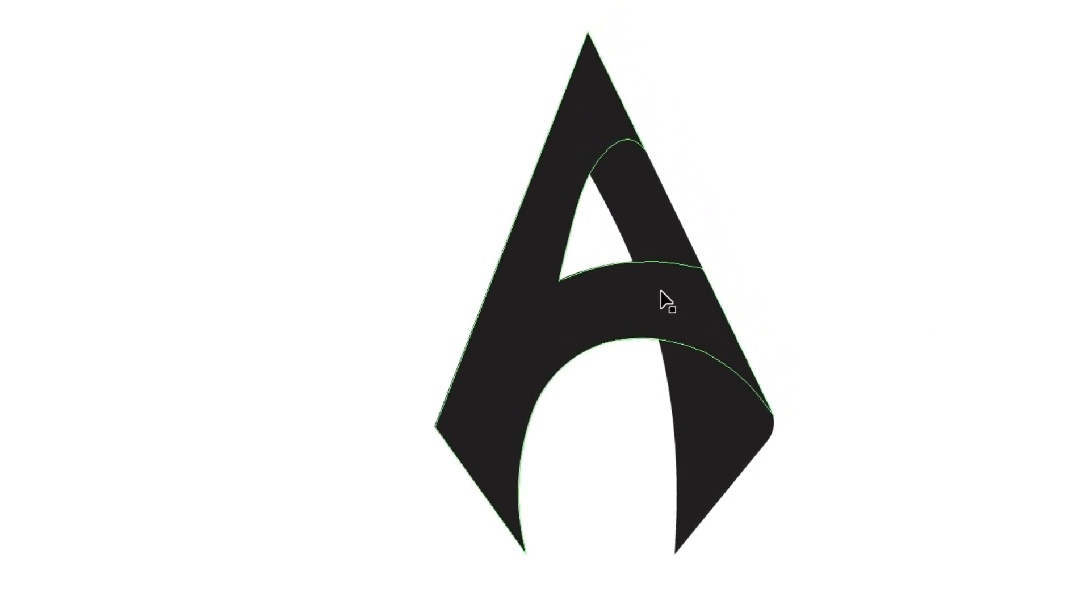
{"action": "left_click", "coordinate": [345, 386]}
- Apply a linear black-and-white gradient to all the letter's shapes and reverse it to run from black to white
{"action": "left_click_drag", "start_coordinate": [841, 571], "coordinate": [319, 36]}
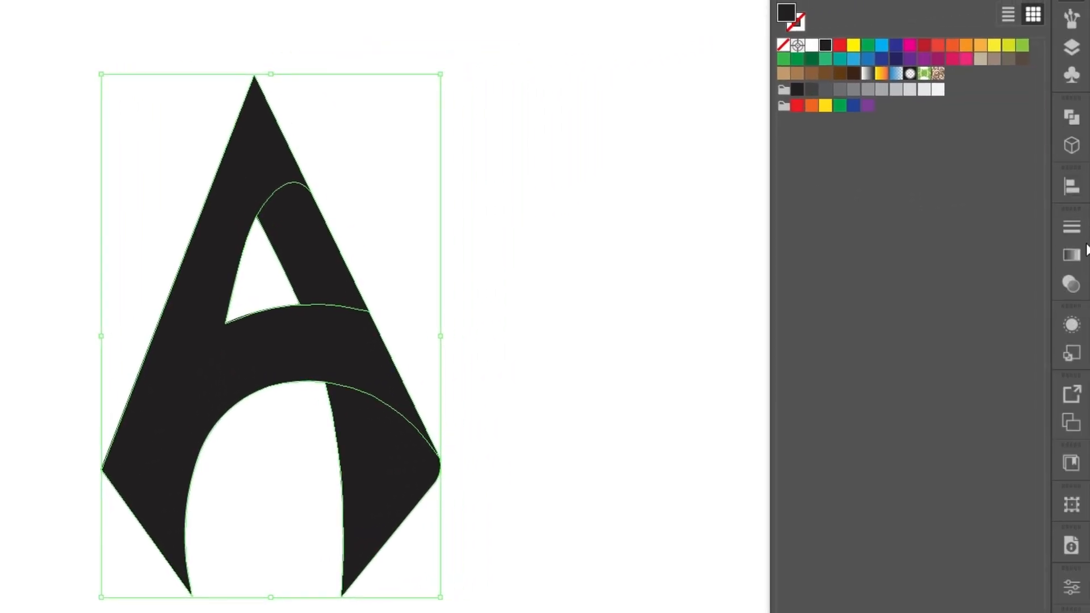
{"action": "left_click", "coordinate": [1071, 255]}
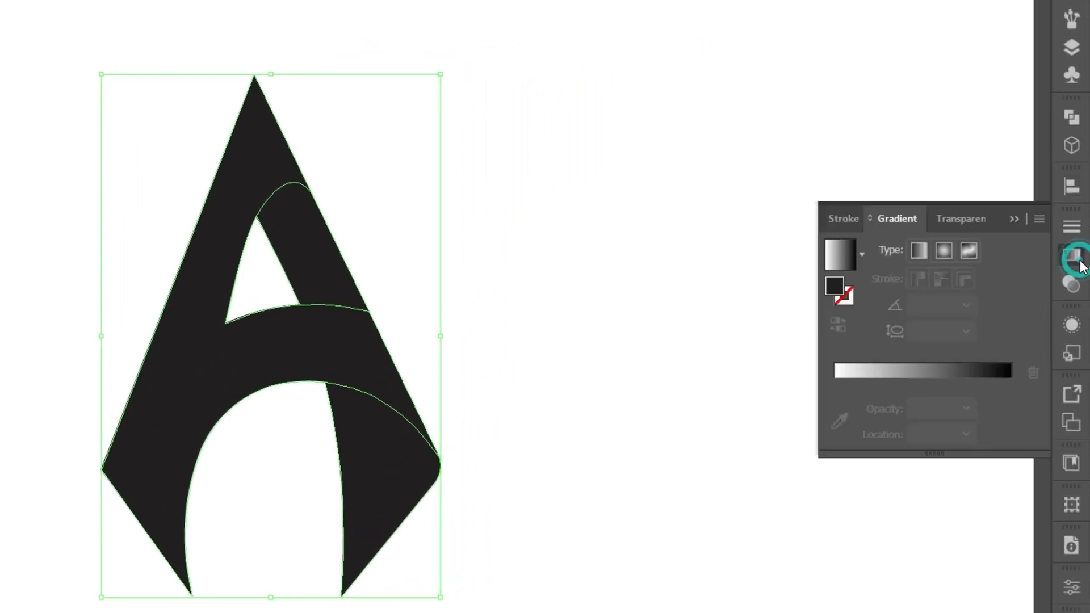
{"action": "left_click", "coordinate": [933, 375]}
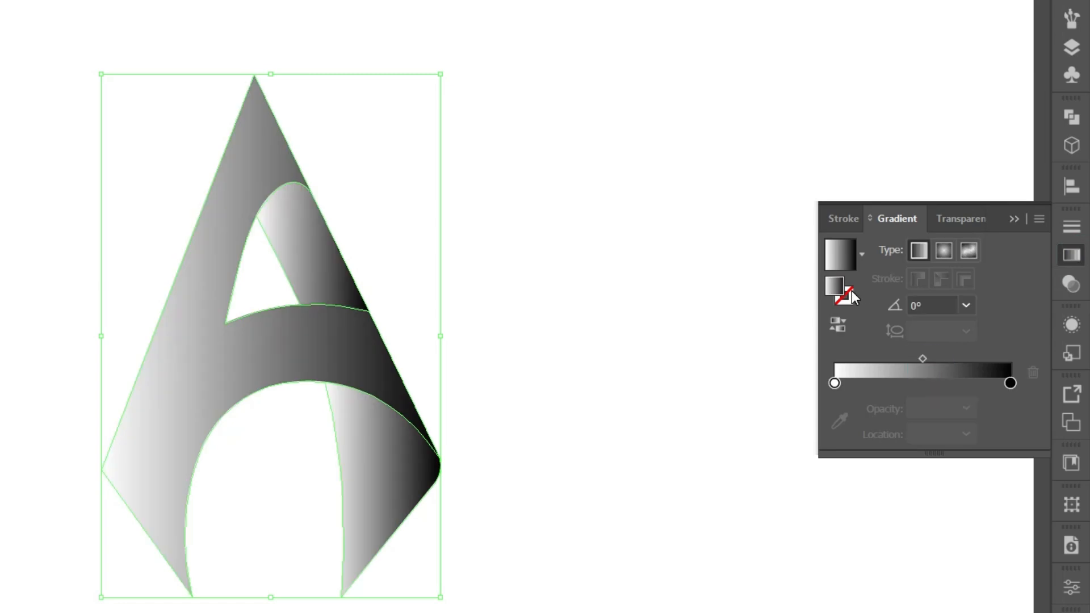
{"action": "left_click", "coordinate": [837, 326]}
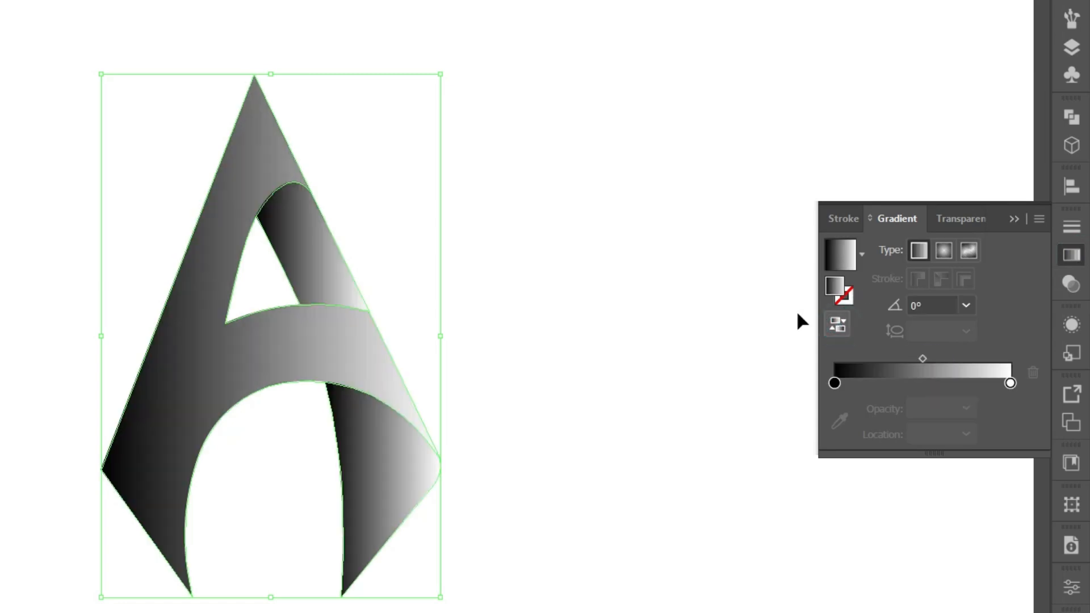
{"action": "left_click", "coordinate": [674, 309]}
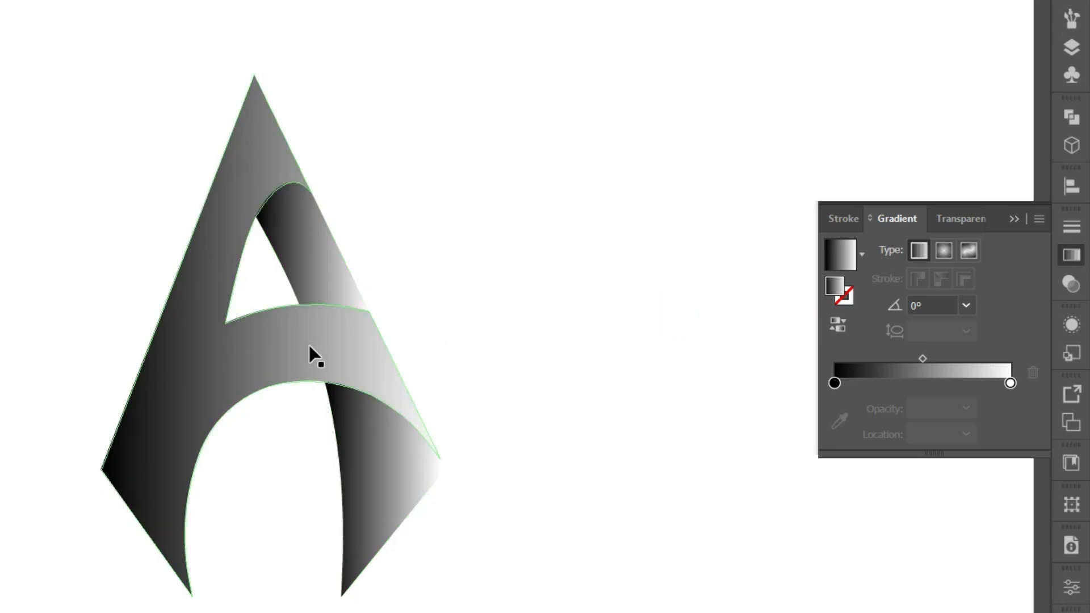
- Recolour all the letter's shapes with a linear gradient from black through blue 0067bf at about 47% to white
{"action": "left_click_drag", "start_coordinate": [550, 551], "coordinate": [99, 149]}
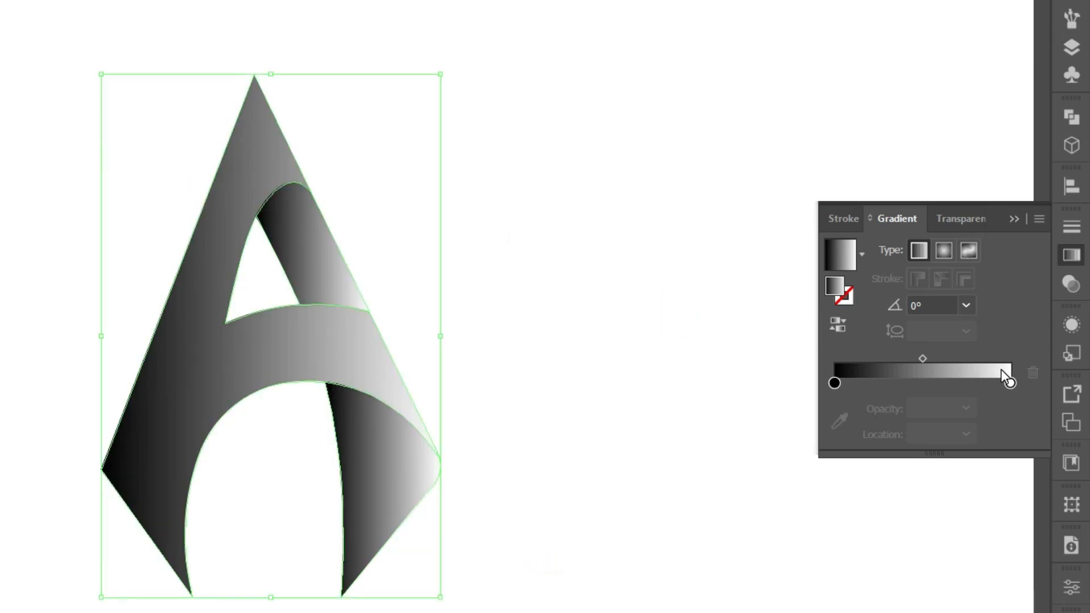
{"action": "double_click", "coordinate": [834, 383]}
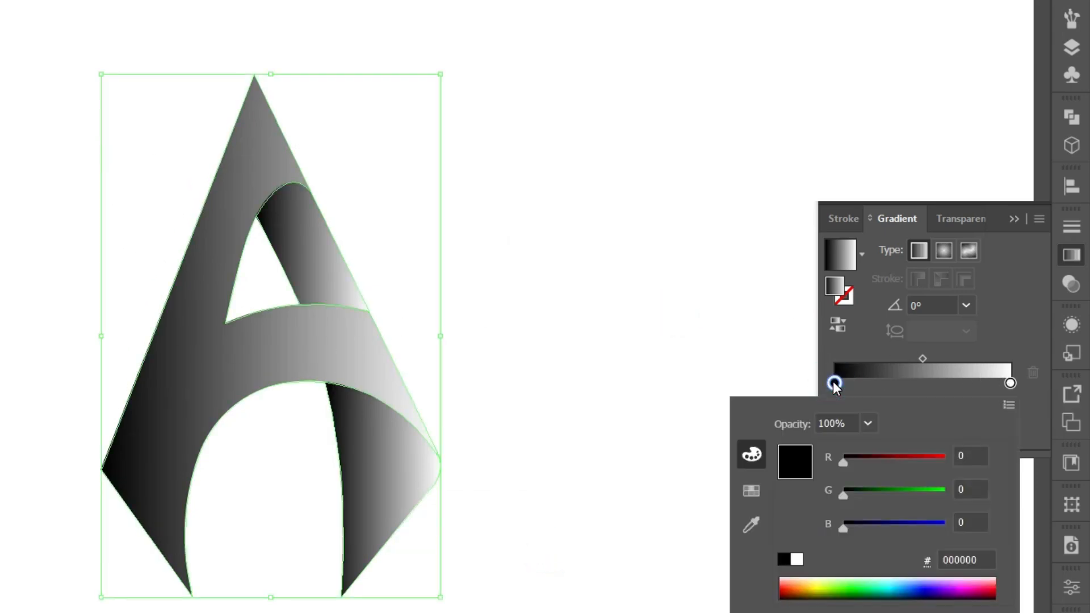
{"action": "left_click", "coordinate": [904, 587]}
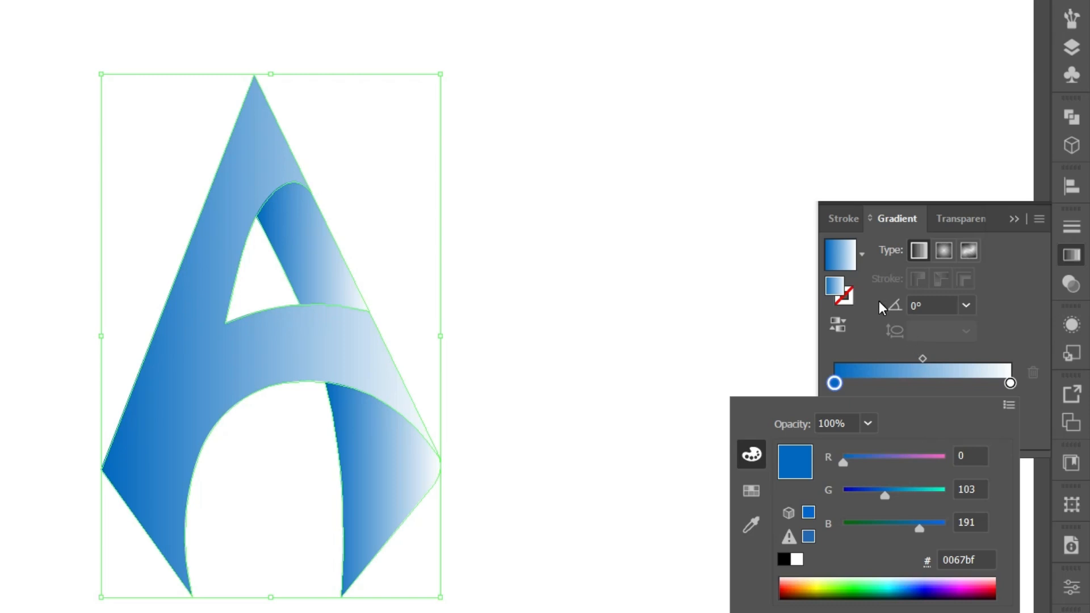
{"action": "left_click", "coordinate": [902, 386]}
{"action": "left_click_drag", "start_coordinate": [834, 383], "coordinate": [918, 386]}
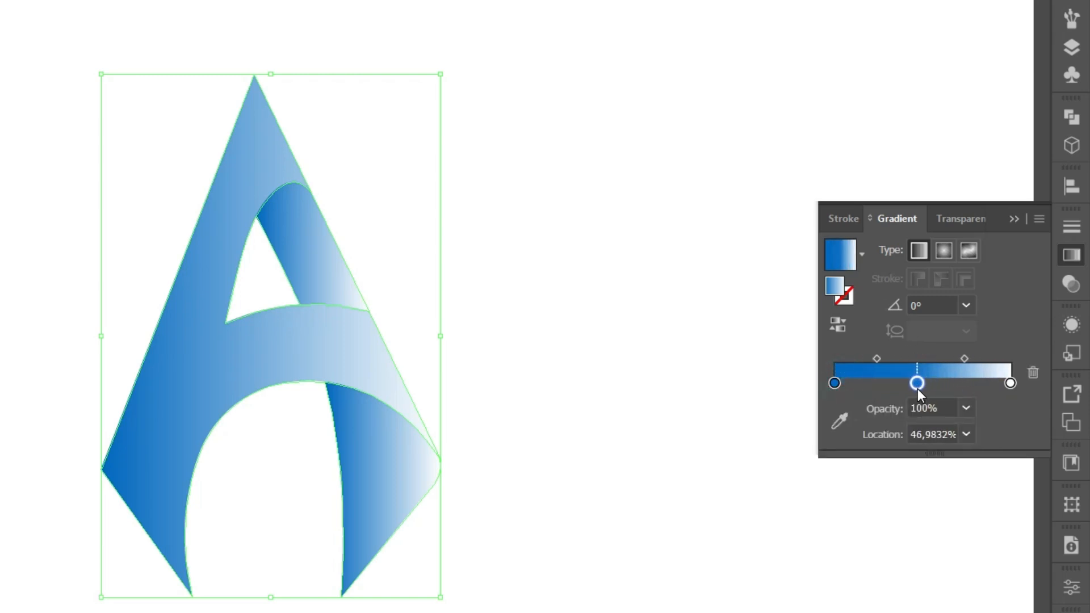
{"action": "double_click", "coordinate": [835, 383]}
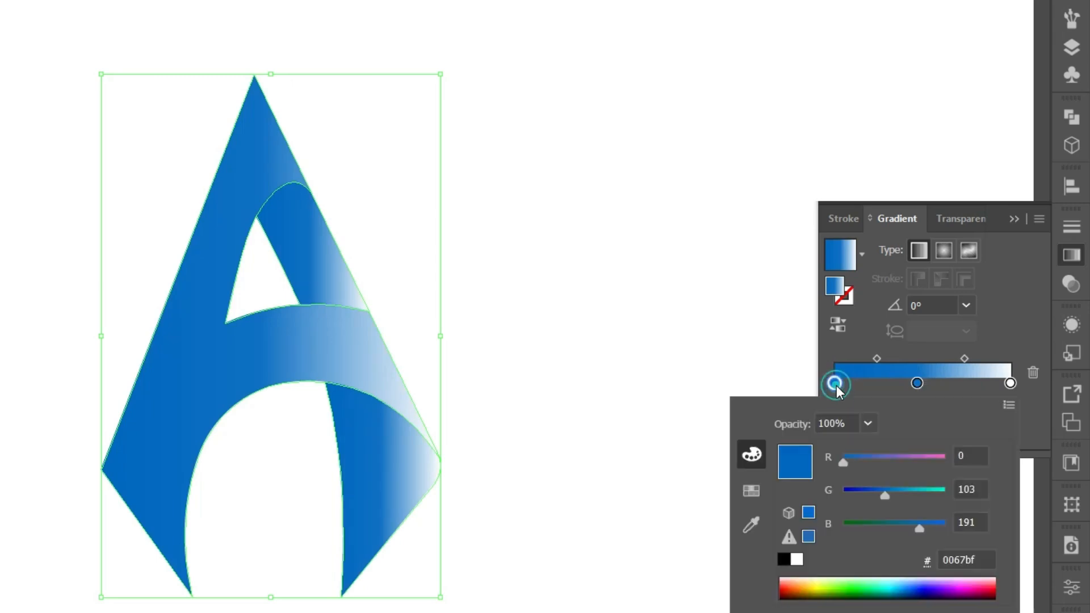
{"action": "left_click", "coordinate": [784, 561]}
{"action": "left_click", "coordinate": [909, 353]}
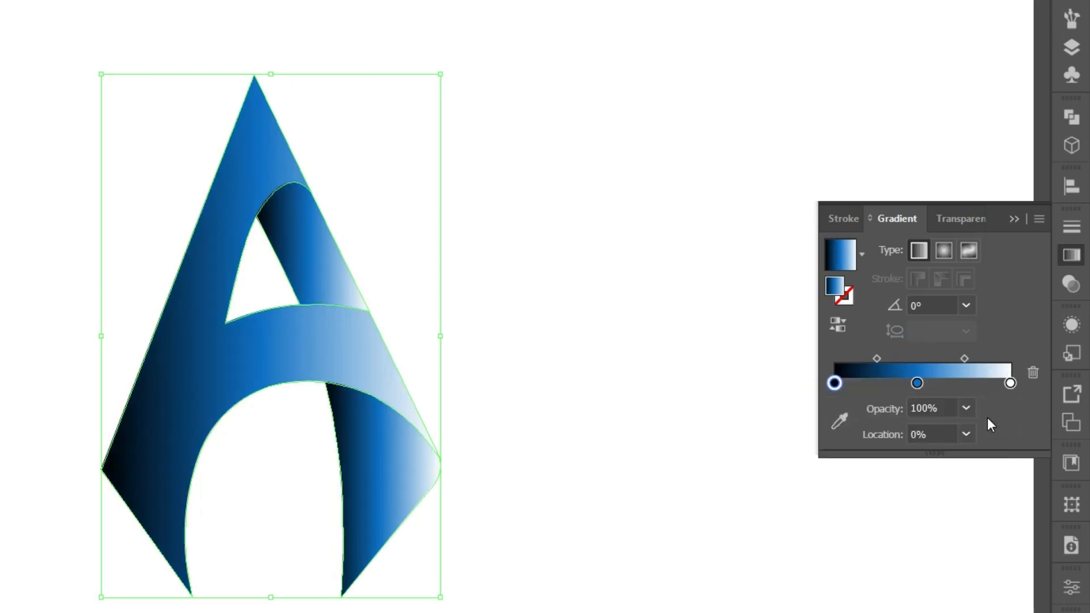
- Shift the gradient's blue middle stop slightly towards the light end and change the white end stop to cyan 41ffff
{"action": "left_click_drag", "start_coordinate": [917, 383], "coordinate": [930, 384]}
{"action": "left_click", "coordinate": [1010, 383]}
{"action": "double_click", "coordinate": [1010, 384]}
{"action": "left_click_drag", "start_coordinate": [915, 459], "coordinate": [876, 460]}
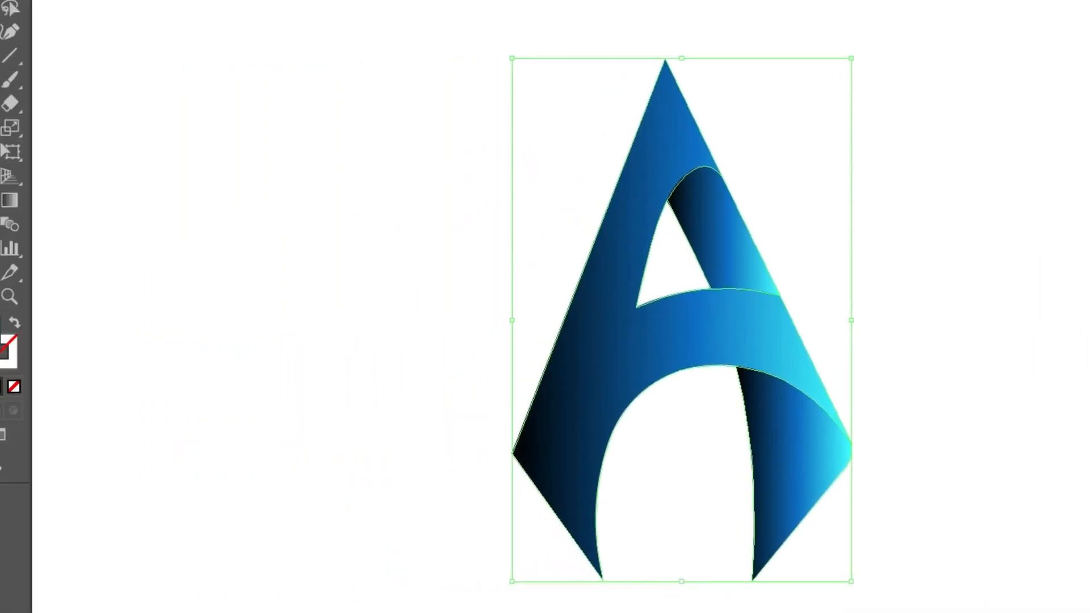
- Redirect the large front shape's gradient to about 67°, running diagonally from black at the lower-left foot to cyan at the apex
{"action": "left_click", "coordinate": [815, 319]}
{"action": "left_click", "coordinate": [766, 322]}
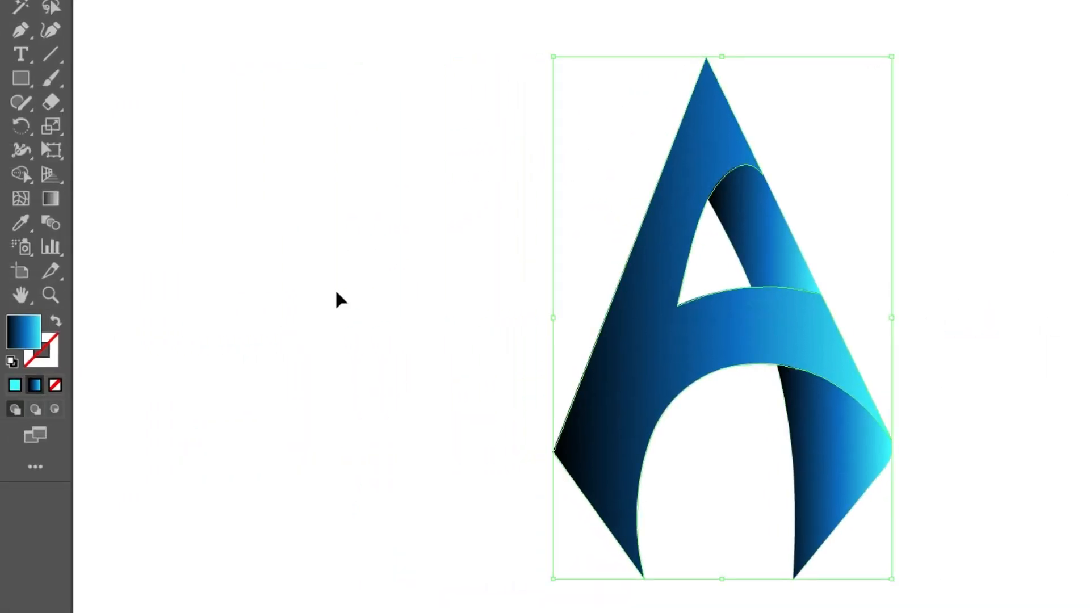
{"action": "left_click", "coordinate": [51, 198]}
{"action": "mouse_move", "coordinate": [568, 516]}
{"action": "left_mouse_down"}
{"action": "mouse_move", "coordinate": [730, 85]}
{"action": "mouse_move", "coordinate": [740, 86]}
{"action": "left_mouse_up"}
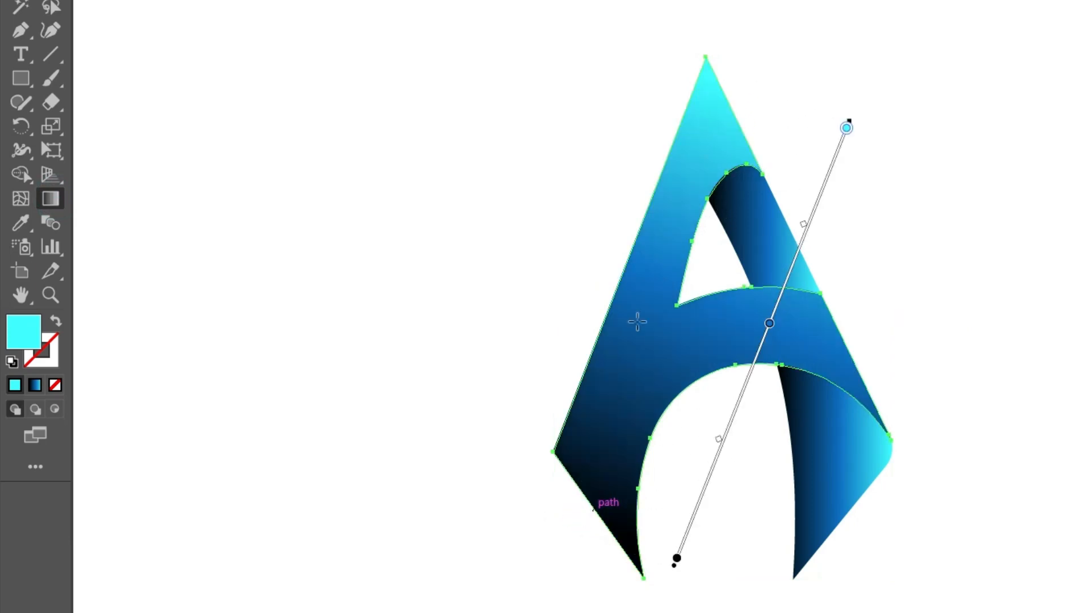
{"action": "left_click_drag", "start_coordinate": [556, 515], "coordinate": [760, 44]}
{"action": "key", "text": "v"}
{"action": "left_click", "coordinate": [231, 101]}
- Give the short strip beside the A's counter a dark-blue-dark gradient by copying the black stop to the far end and removing the cyan stop
{"action": "left_click", "coordinate": [780, 254]}
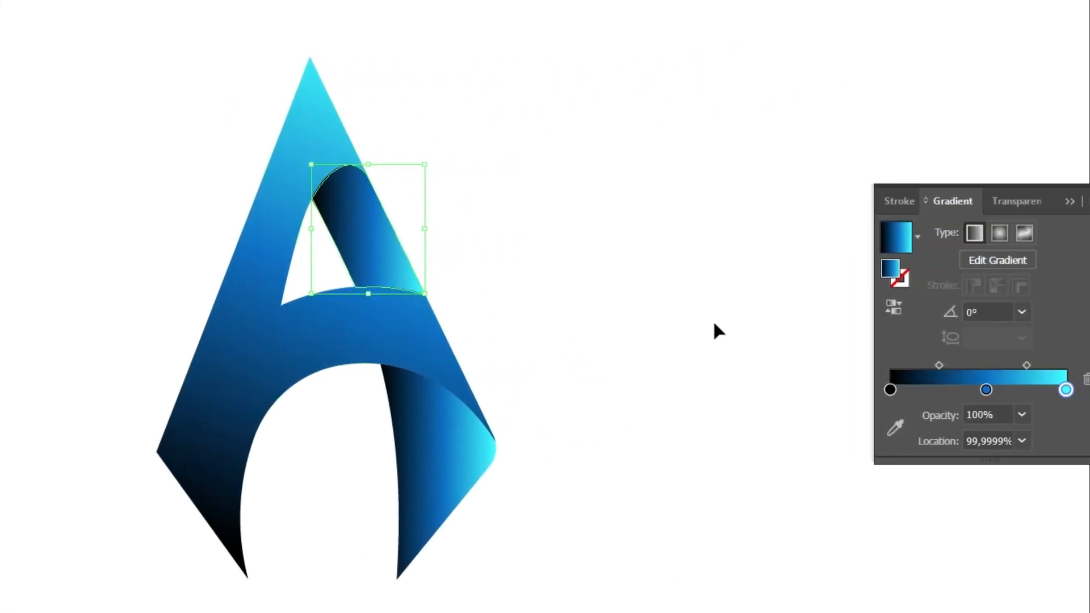
{"action": "left_click_drag", "start_coordinate": [897, 391], "coordinate": [1082, 387]}
{"action": "left_click_drag", "start_coordinate": [907, 391], "coordinate": [1069, 392]}
{"action": "left_click", "coordinate": [1086, 380]}
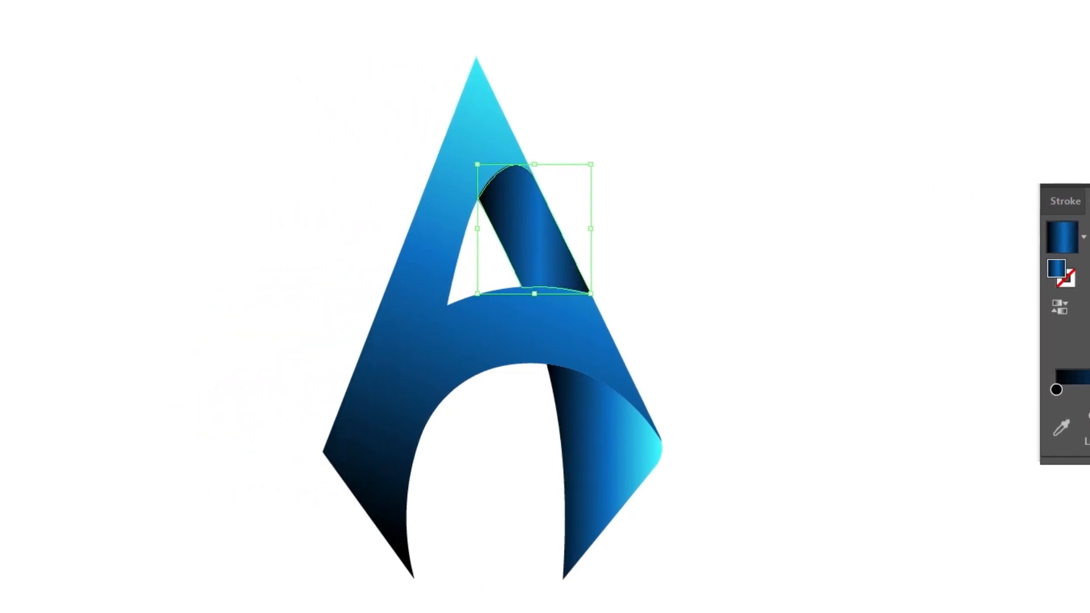
- Run the short strip's gradient along its length at about -68° and move its midpoints outwards, the first to about 38%, to widen the blue
{"action": "left_click", "coordinate": [51, 199]}
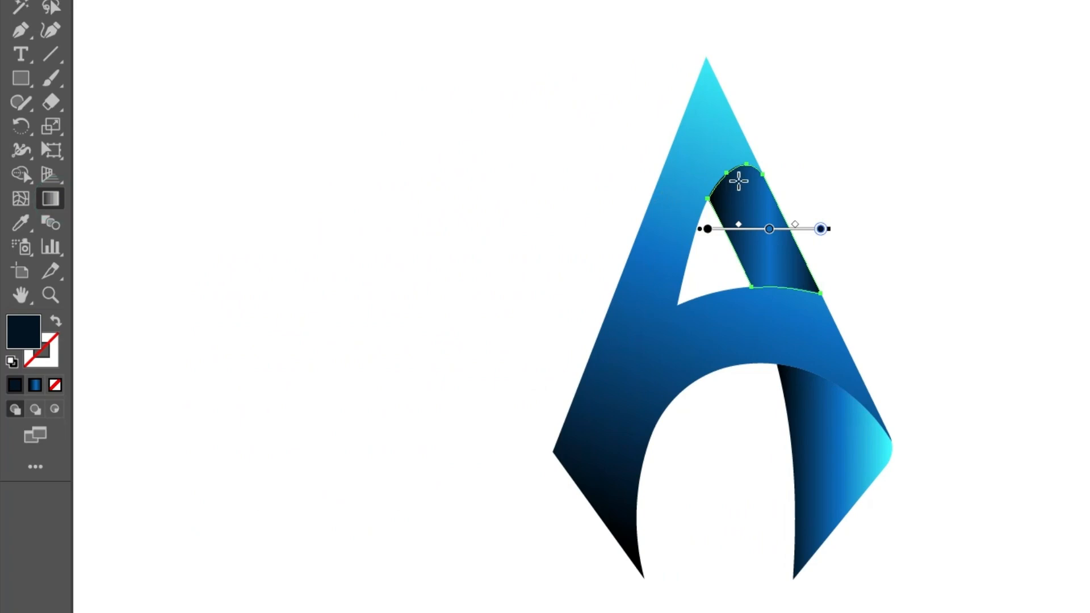
{"action": "left_click_drag", "start_coordinate": [731, 161], "coordinate": [798, 326]}
{"action": "left_click_drag", "start_coordinate": [710, 115], "coordinate": [805, 347]}
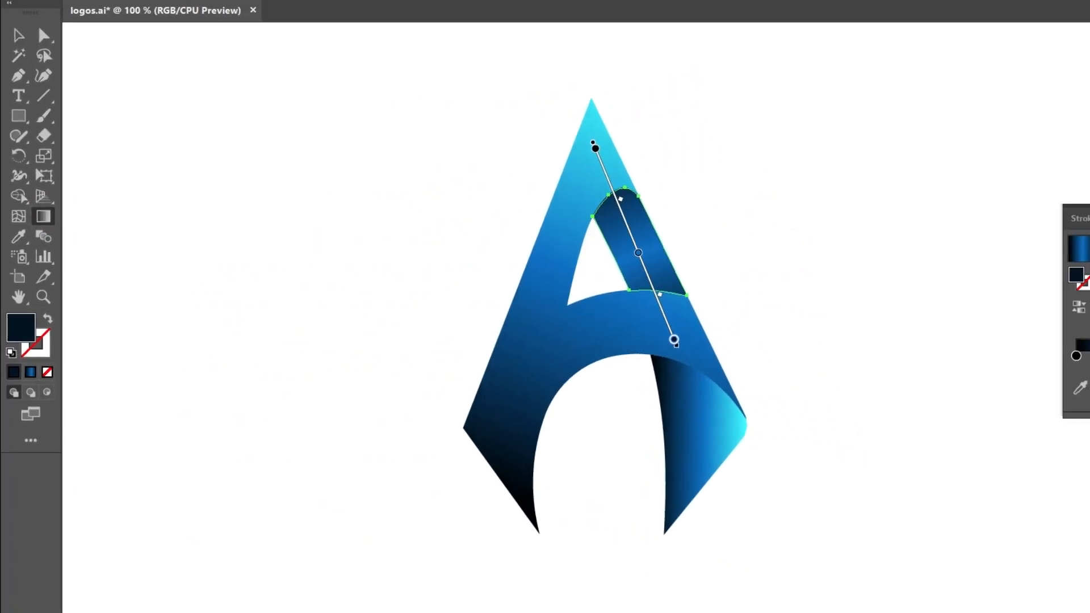
{"action": "left_click_drag", "start_coordinate": [988, 333], "coordinate": [929, 331]}
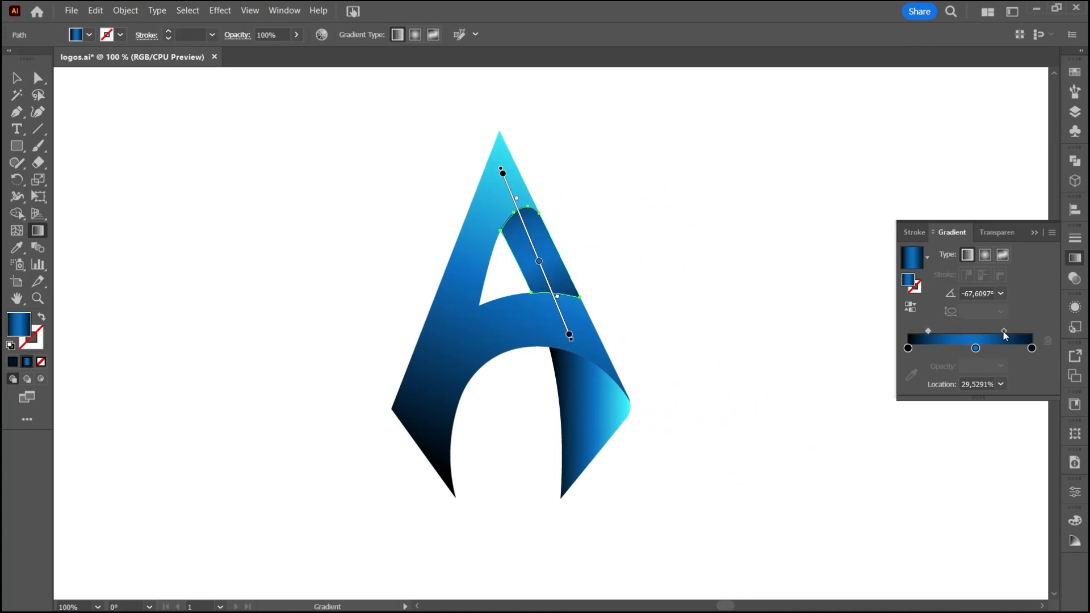
{"action": "left_click_drag", "start_coordinate": [1004, 332], "coordinate": [1014, 332]}
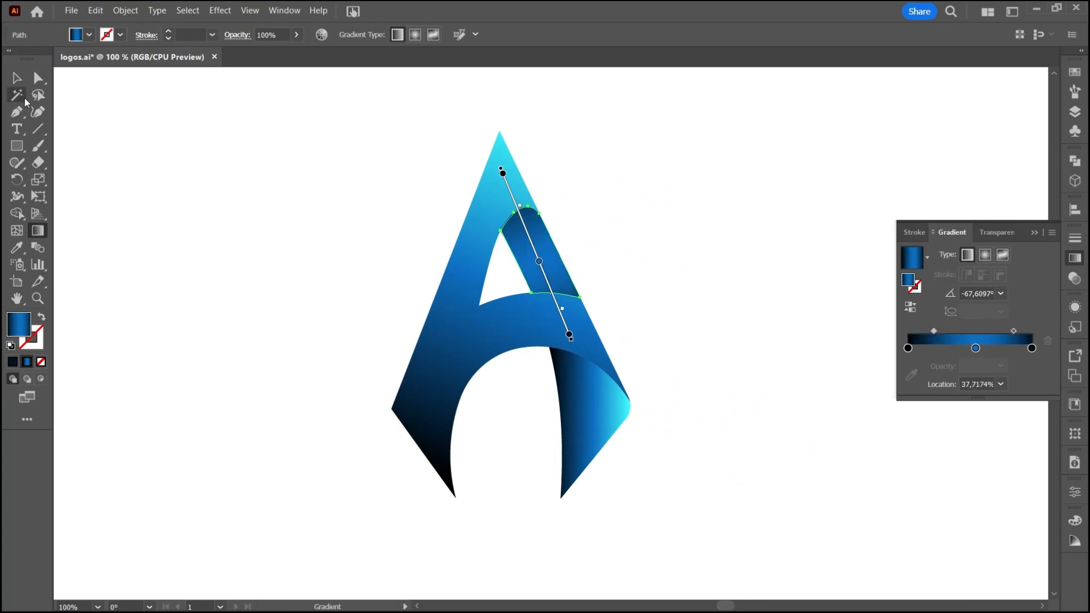
{"action": "key", "text": "v"}
{"action": "left_click", "coordinate": [218, 225]}
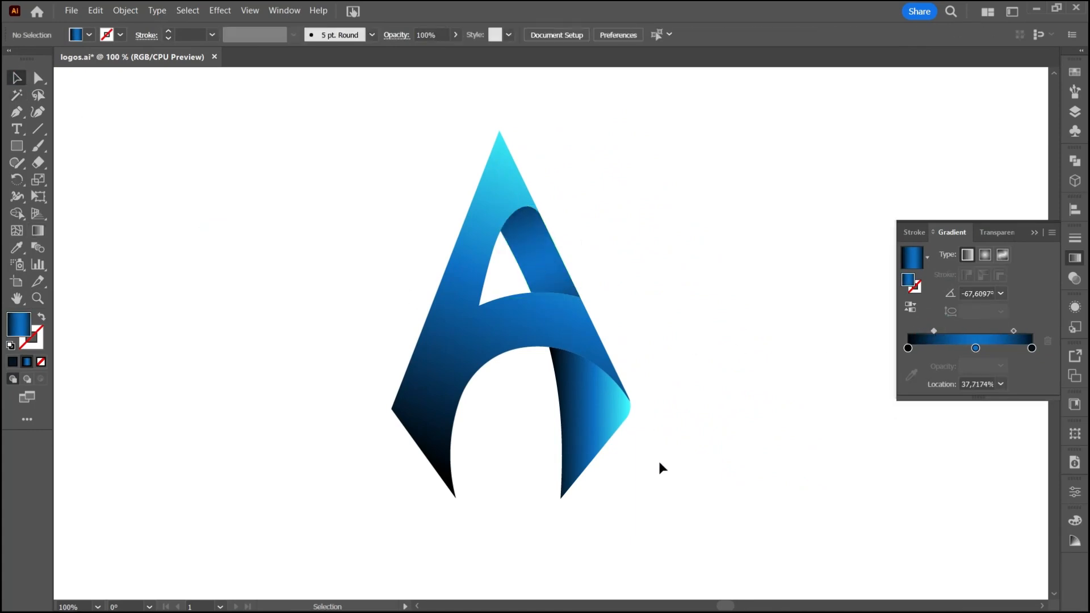
- Redirect the lower right leg's gradient downwards at about -77° from black to cyan, and move its first midpoint to about 36%
{"action": "left_click", "coordinate": [599, 424]}
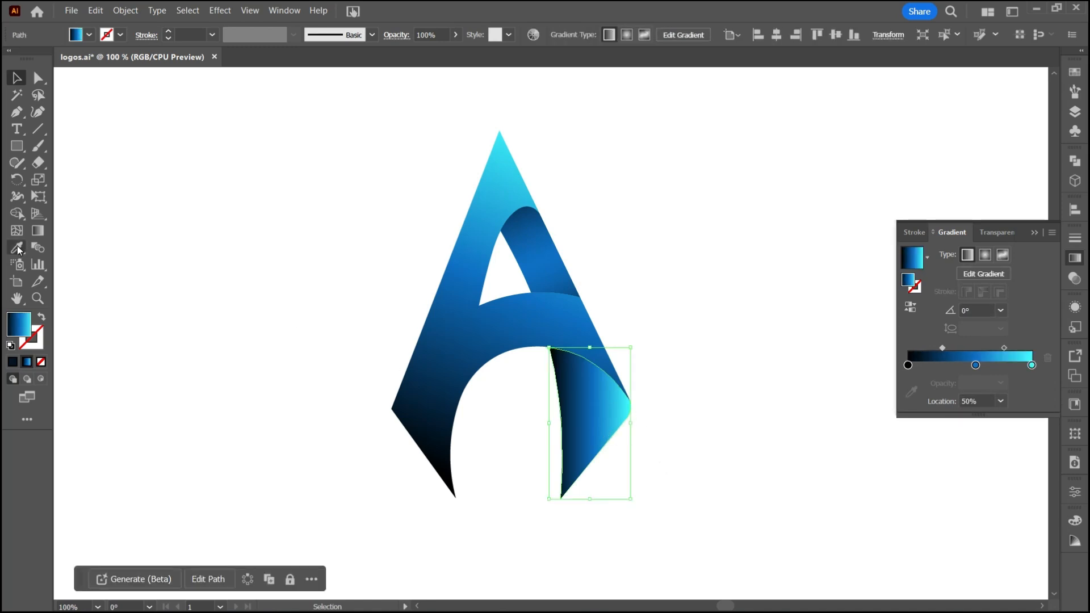
{"action": "left_click", "coordinate": [37, 232]}
{"action": "left_click_drag", "start_coordinate": [572, 349], "coordinate": [610, 494]}
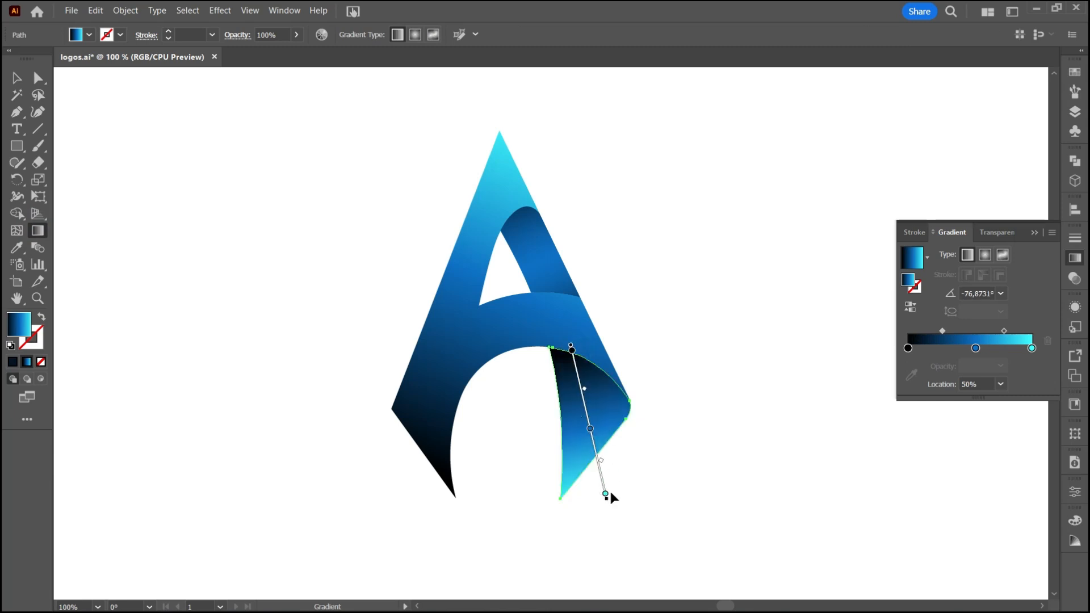
{"action": "left_click_drag", "start_coordinate": [945, 332], "coordinate": [933, 331]}
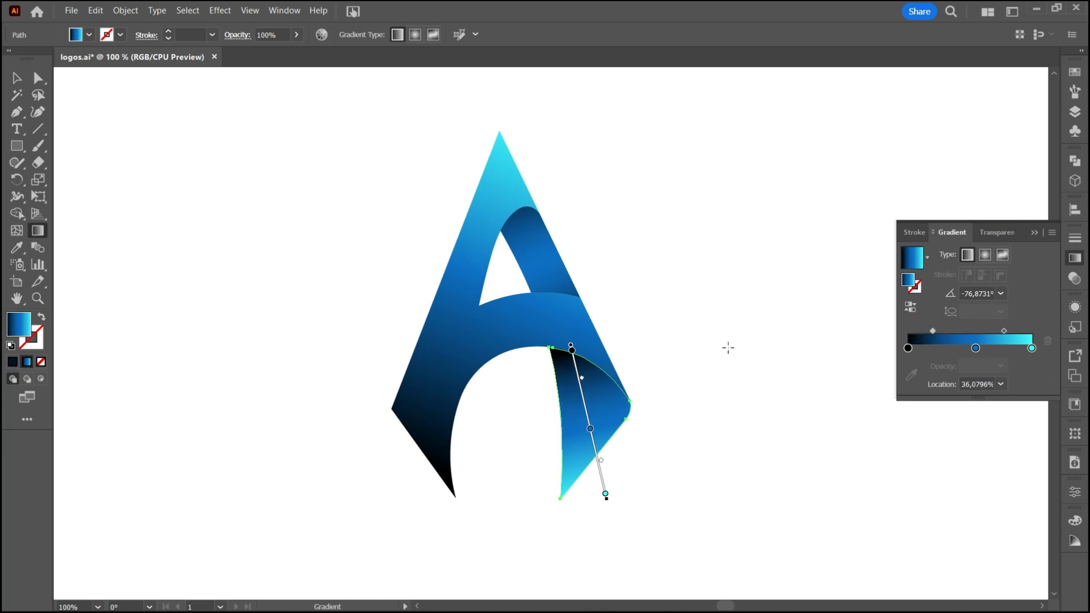
{"action": "key", "text": "v"}
{"action": "left_click", "coordinate": [739, 370]}
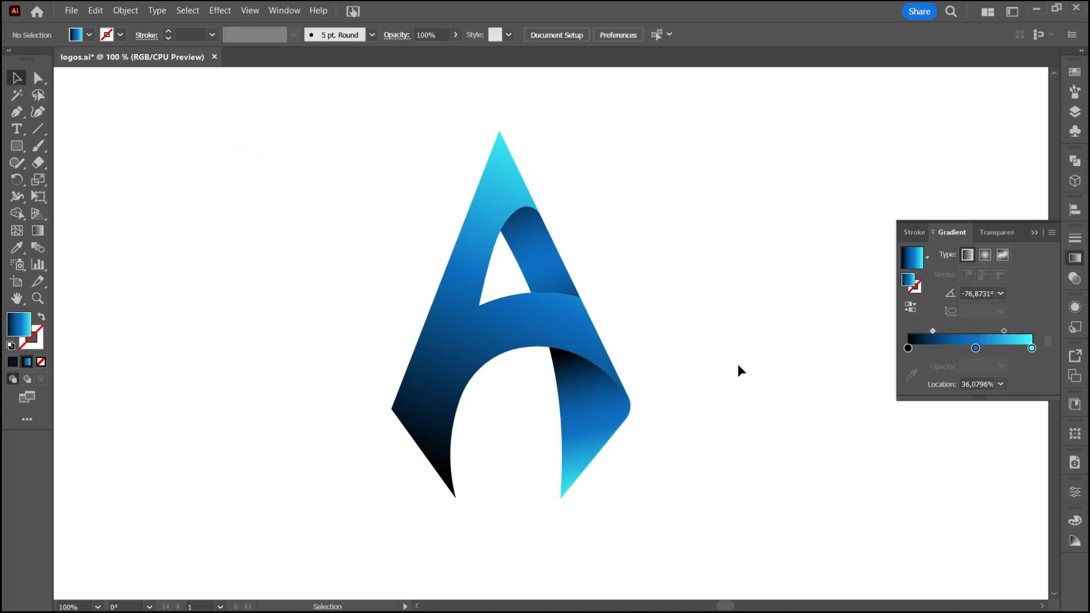
- Redraw the lower right leg's gradient almost vertically at about -91°, extending it beyond the foot to reduce the cyan
{"action": "left_click", "coordinate": [615, 431]}
{"action": "left_click", "coordinate": [38, 230]}
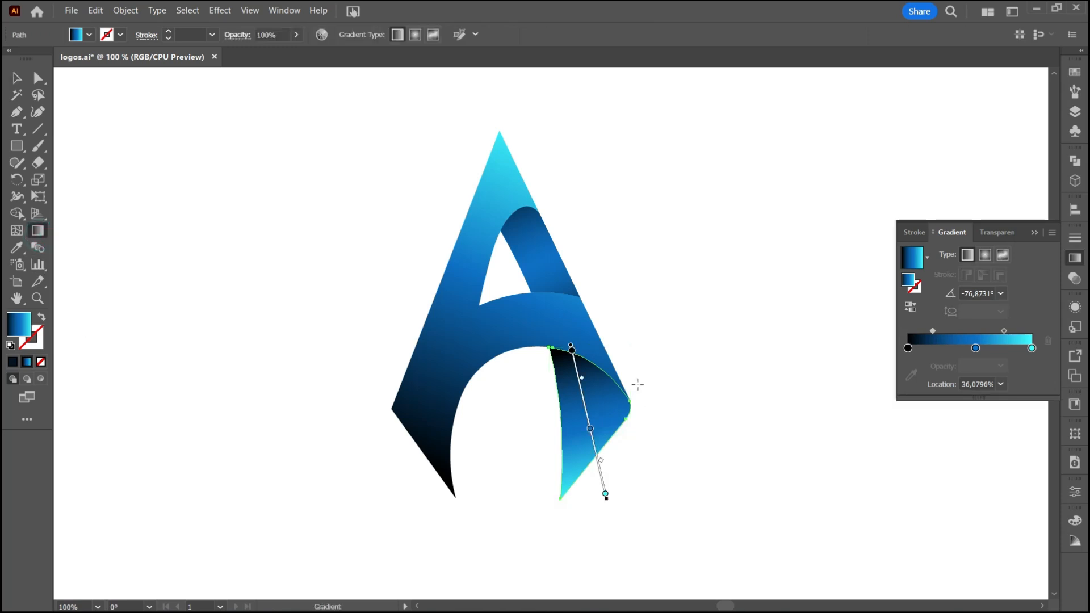
{"action": "left_click_drag", "start_coordinate": [589, 340], "coordinate": [587, 551]}
{"action": "left_click", "coordinate": [26, 85]}
{"action": "left_click", "coordinate": [676, 333]}
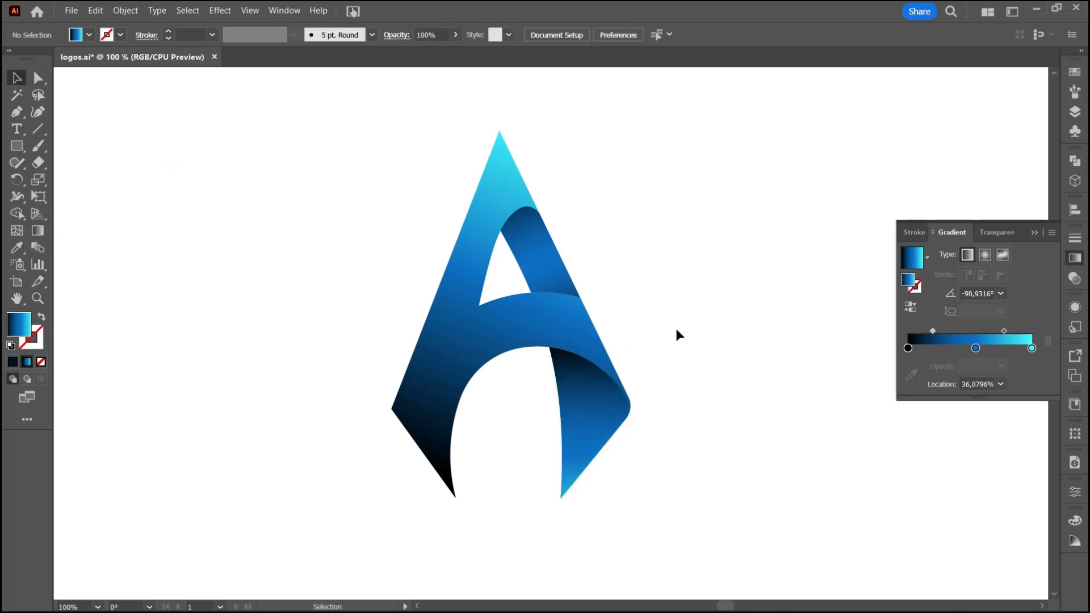
- Redraw the short upper strip's gradient diagonally with a shorter span so that both of its ends turn darker
{"action": "left_click", "coordinate": [550, 270]}
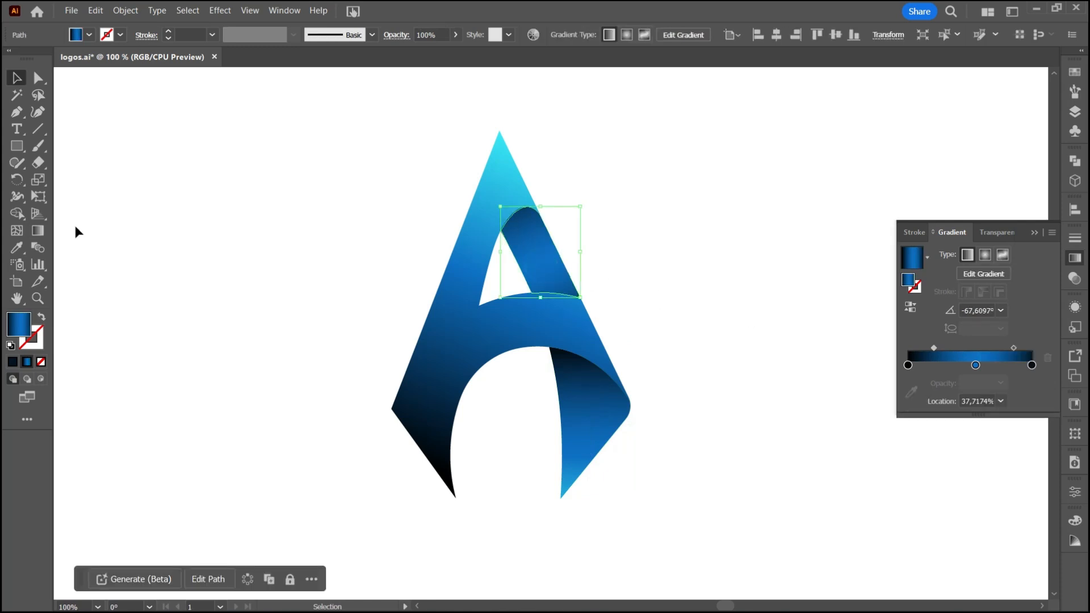
{"action": "left_click", "coordinate": [38, 231]}
{"action": "left_click_drag", "start_coordinate": [504, 204], "coordinate": [550, 308]}
{"action": "left_click", "coordinate": [18, 80]}
{"action": "left_click", "coordinate": [722, 219]}
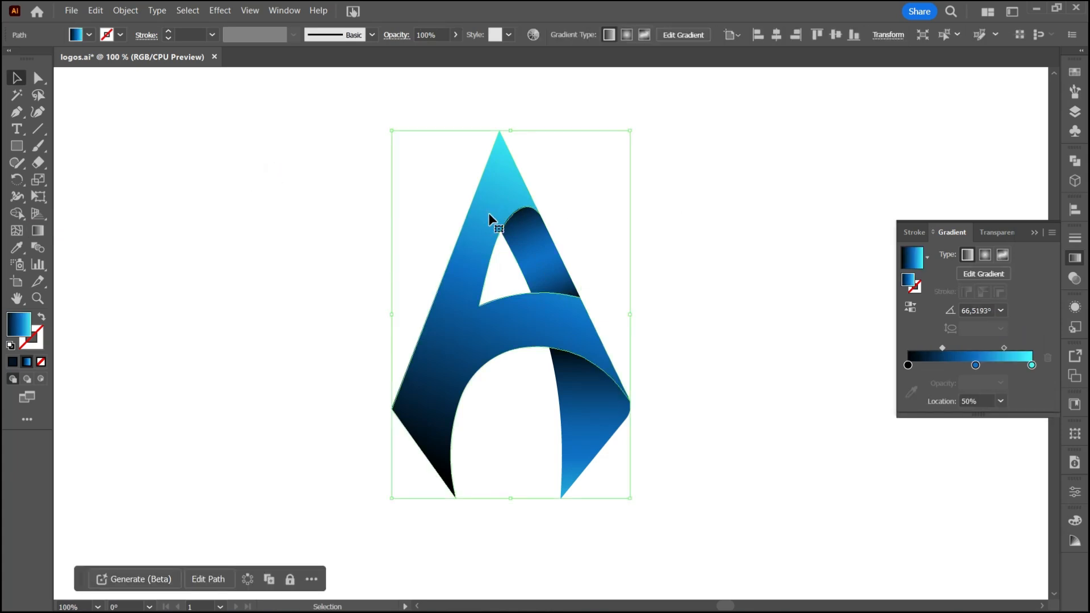
- Lower the green value of the large front shape's cyan gradient stop to make the apex a deeper sky blue
{"action": "double_click", "coordinate": [1032, 365]}
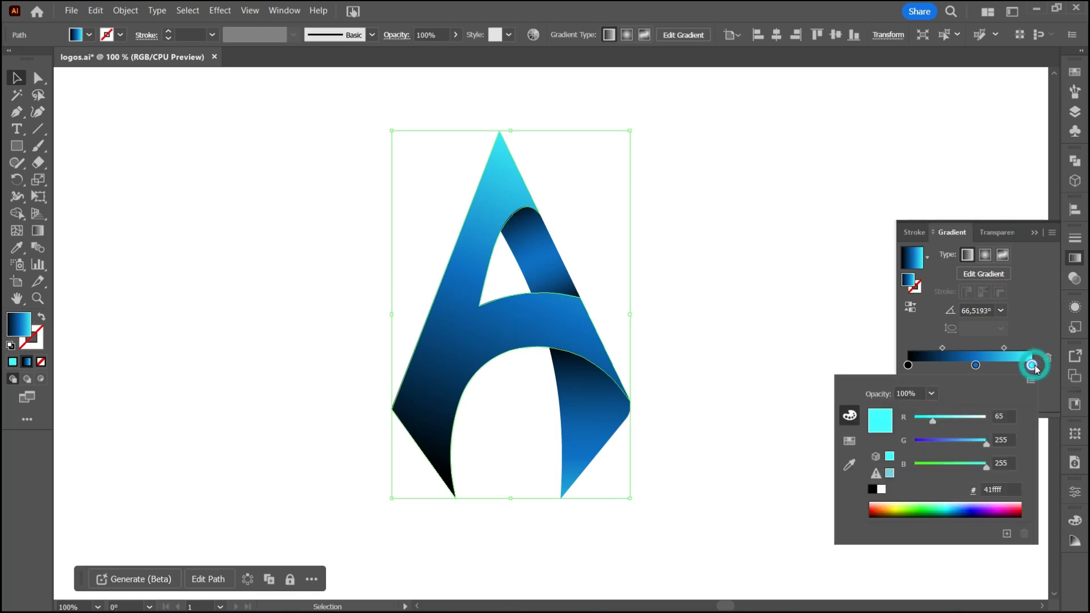
{"action": "left_click", "coordinate": [970, 440]}
{"action": "left_click", "coordinate": [829, 315]}
{"action": "left_click", "coordinate": [822, 287]}
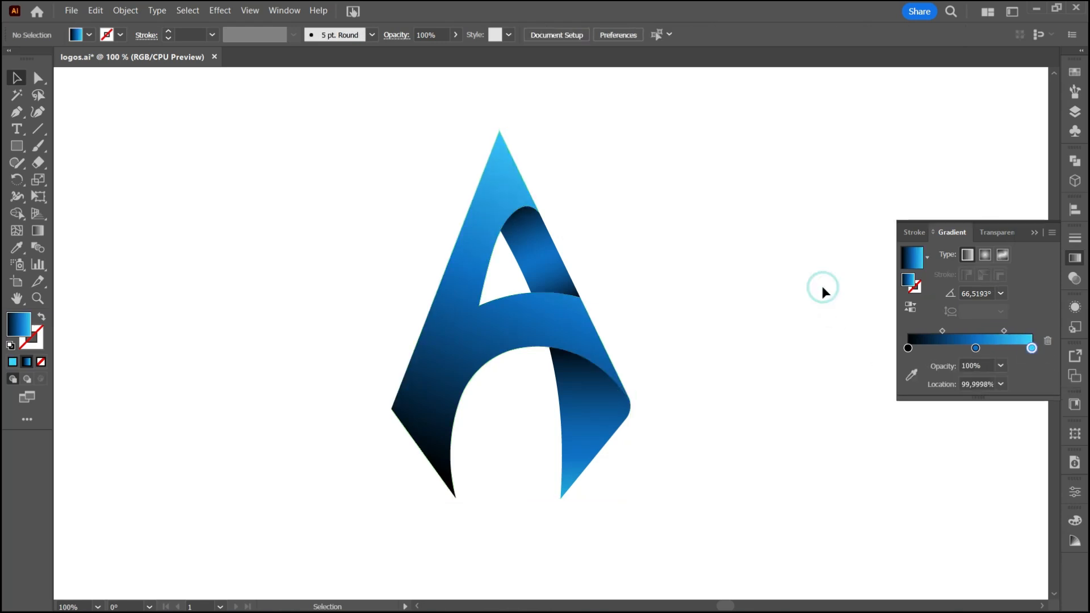
- Start adding text to the logo artboard with the Type tool
{"action": "scroll", "coordinate": [618, 234], "scroll_direction": "down", "scroll_amount": 1}
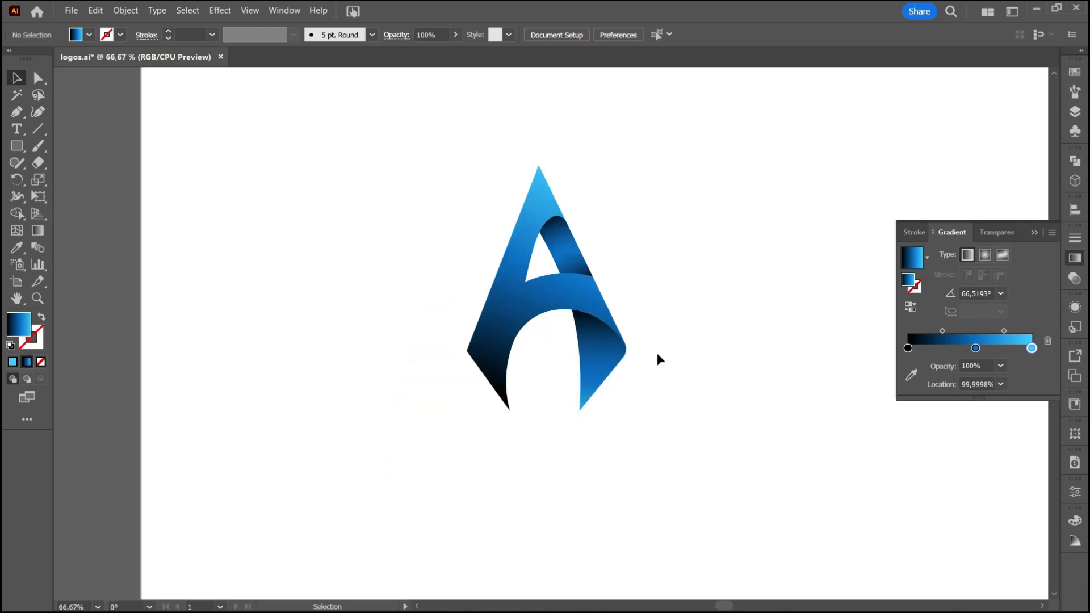
{"action": "left_click", "coordinate": [17, 298]}
{"action": "left_click_drag", "start_coordinate": [356, 288], "coordinate": [270, 256]}
{"action": "left_click", "coordinate": [17, 129]}
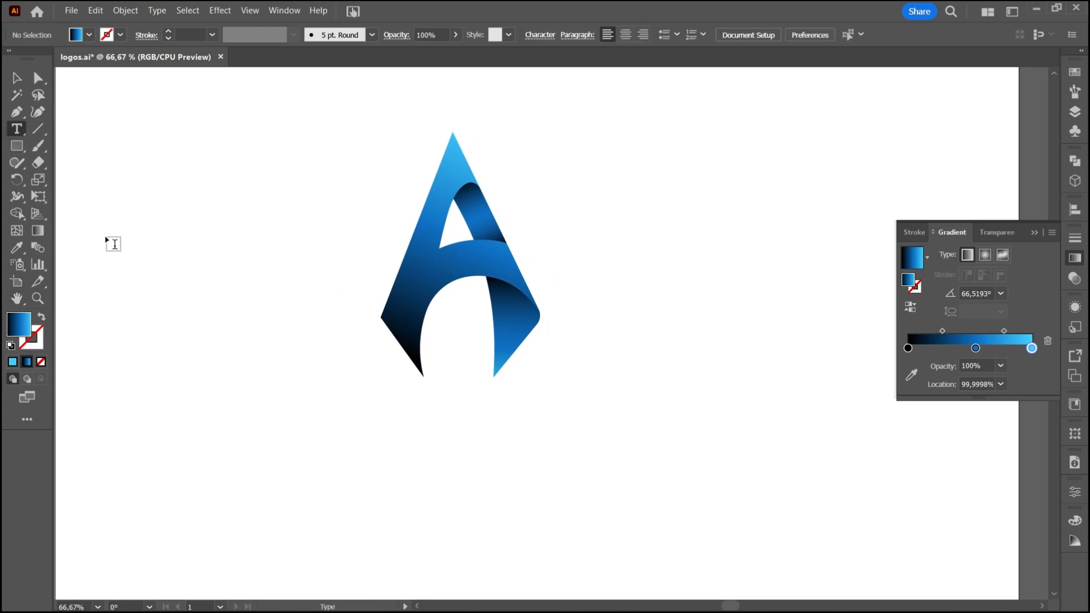